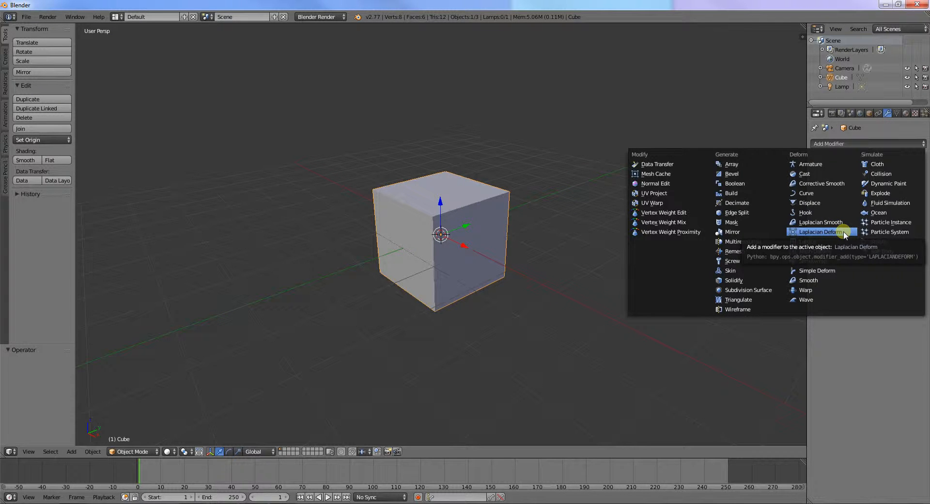
- Add a Laplacian Deform modifier to the default cube
click(844, 231)
middle_drag(544, 315, 577, 308)
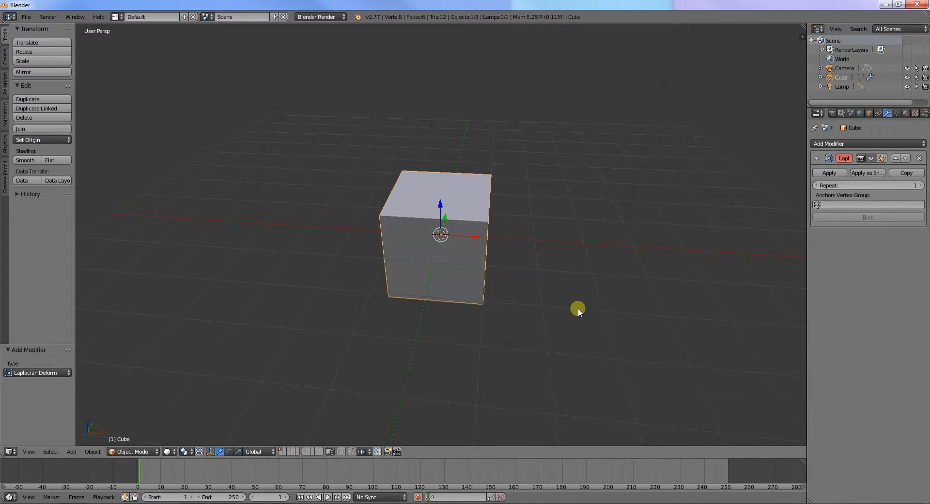
key(KP_1)
middle_drag(592, 194, 611, 240)
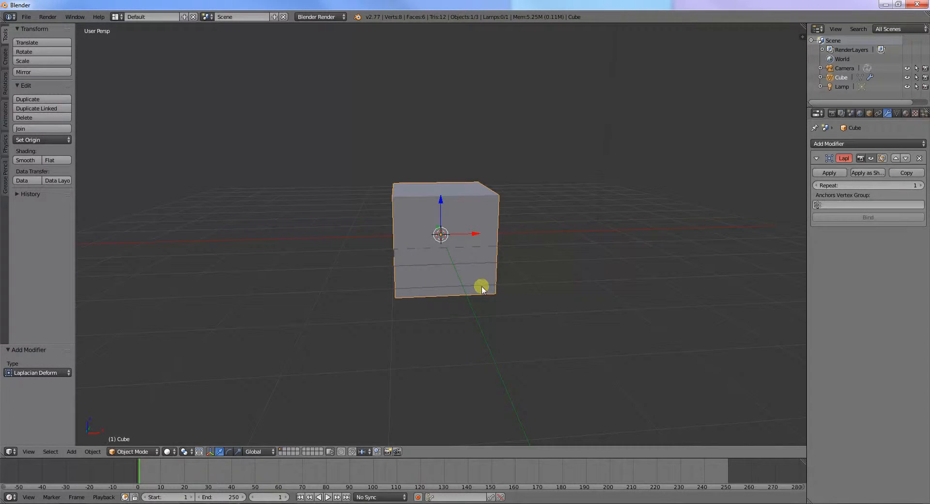
- Assign four of the cube's corner vertices to a new vertex group in Edit Mode, then return to Object Mode
key(Tab)
middle_drag(514, 267, 430, 270)
right_click(415, 204)
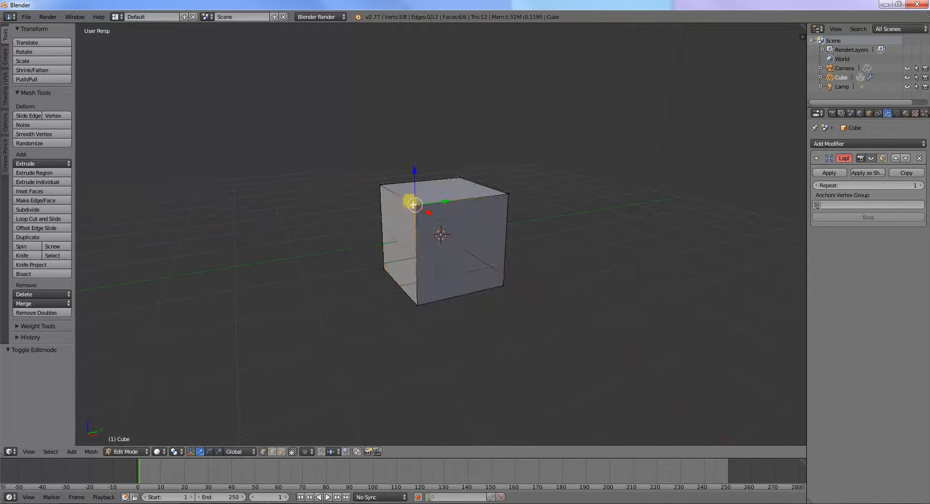
shift+right_click(514, 203)
middle_drag(465, 224, 515, 290)
shift+right_click(419, 309)
shift+right_click(382, 266)
mouse_move(440, 284)
middle_down()
mouse_move(458, 286)
mouse_move(442, 276)
middle_up()
key(space)
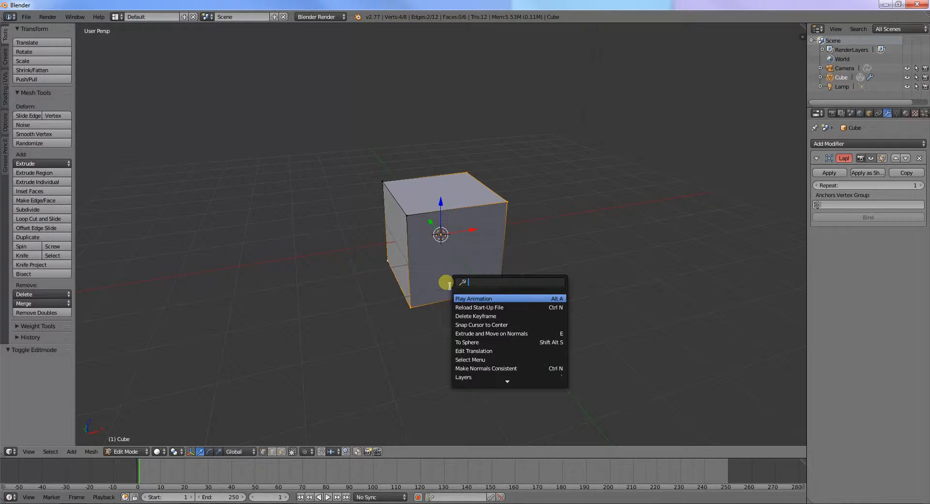
text(assi)
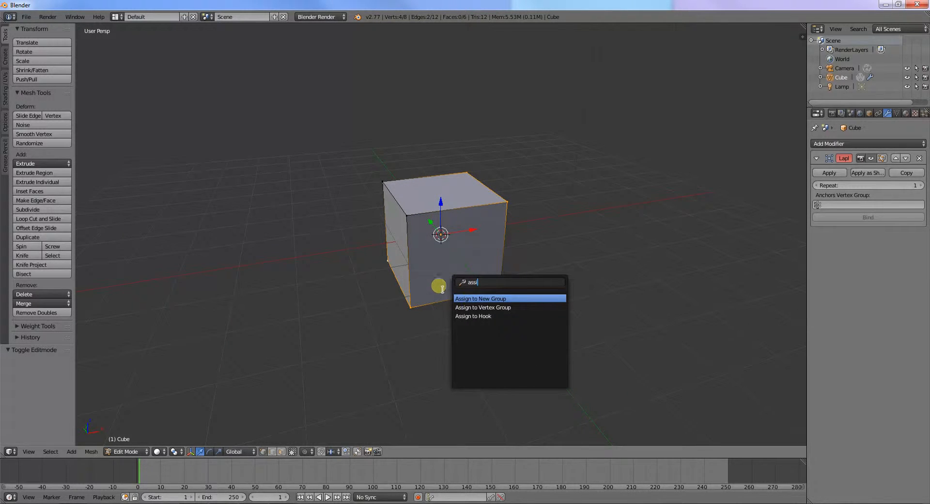
click(511, 299)
middle_drag(513, 292, 491, 288)
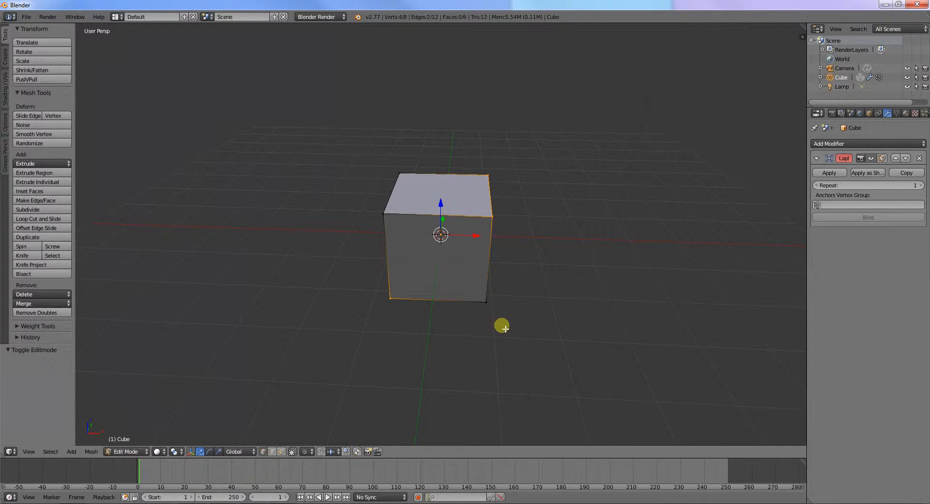
key(Tab)
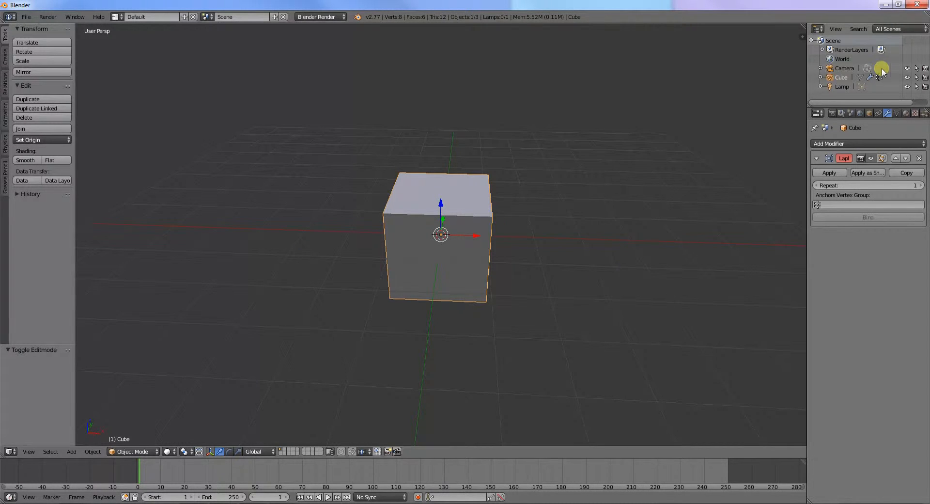
- Rename the cube's vertex group to "A" in the scene outliner
click(820, 77)
scroll(848, 88, down, 1)
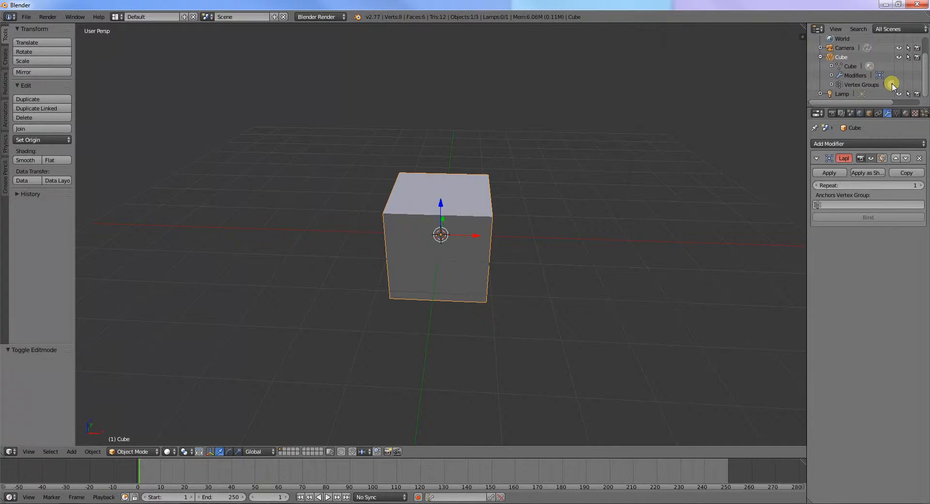
click(832, 85)
scroll(867, 85, down, 1)
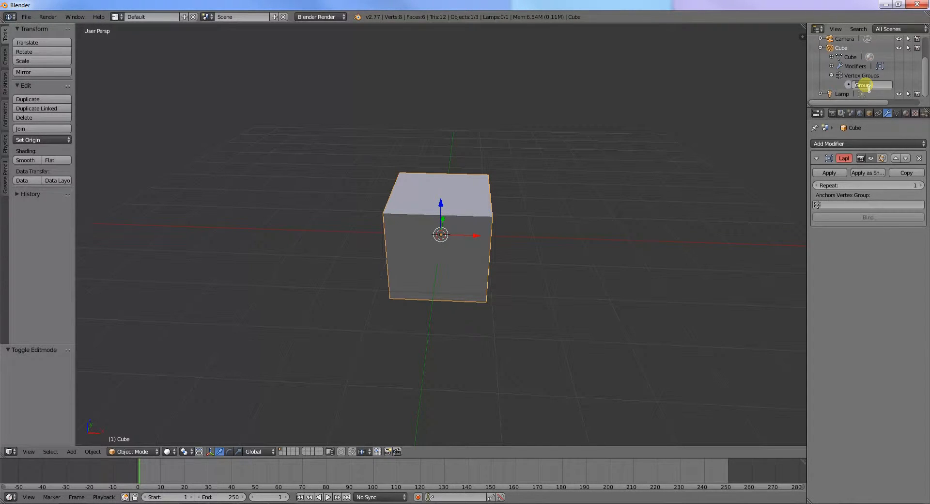
text(A)
key(Return)
click(820, 48)
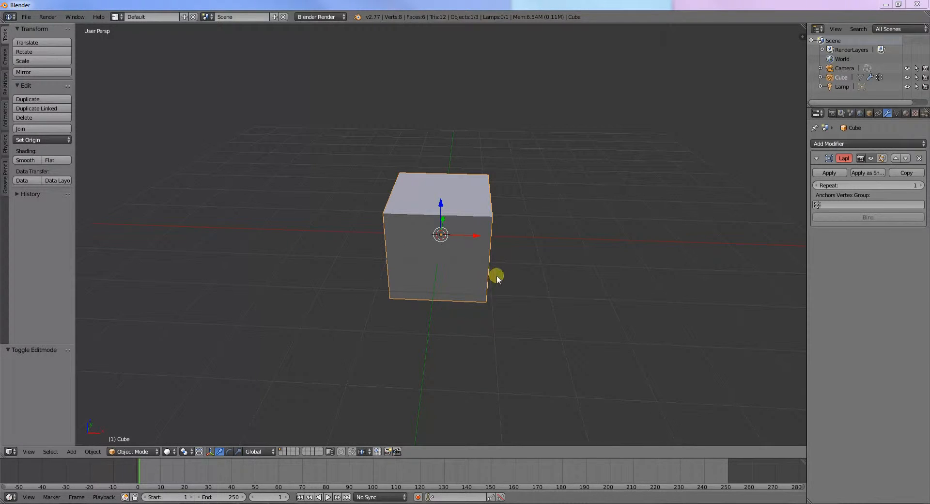
- Replace the existing cube with a new mesh cube and scale it down by a factor of about 0.34
key(x)
click(447, 246)
key(shift+a)
mouse_move(467, 254)
click(527, 263)
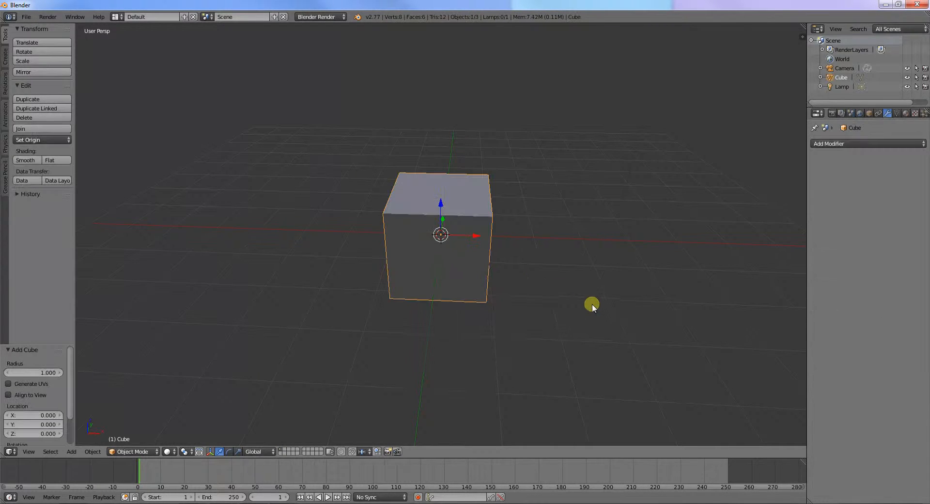
key(s)
click(492, 263)
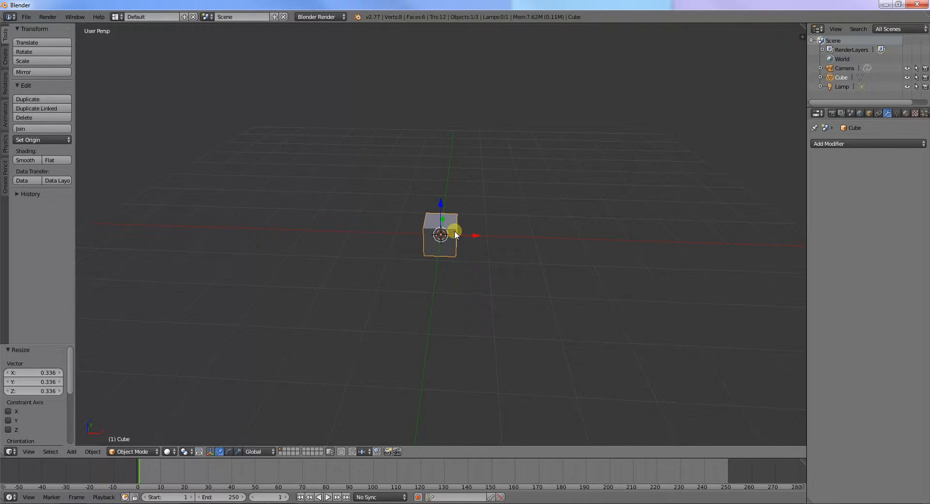
- In Edit Mode, select the small cube's top face and raise it about 2.75 units along Z
key(Tab)
right_click(426, 214)
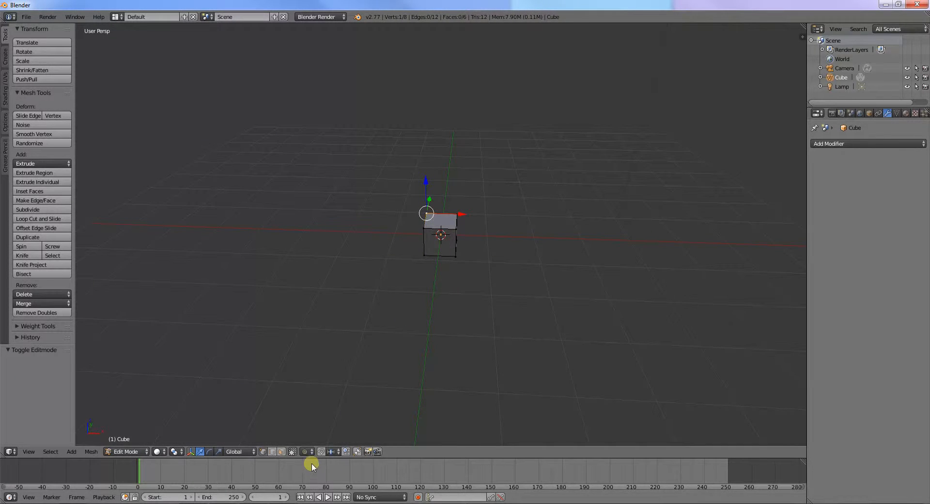
click(282, 452)
right_click(433, 219)
middle_drag(459, 220, 470, 227)
key(KP_1)
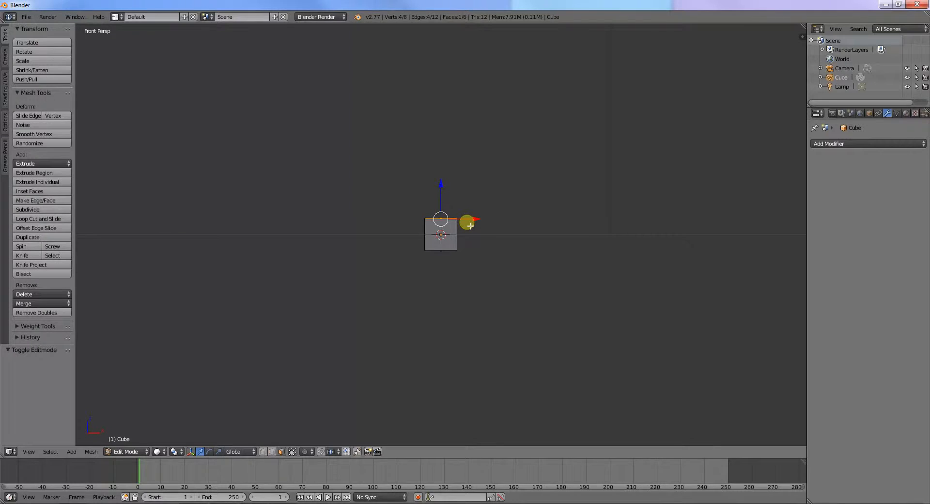
key(g)
key(z)
click(475, 99)
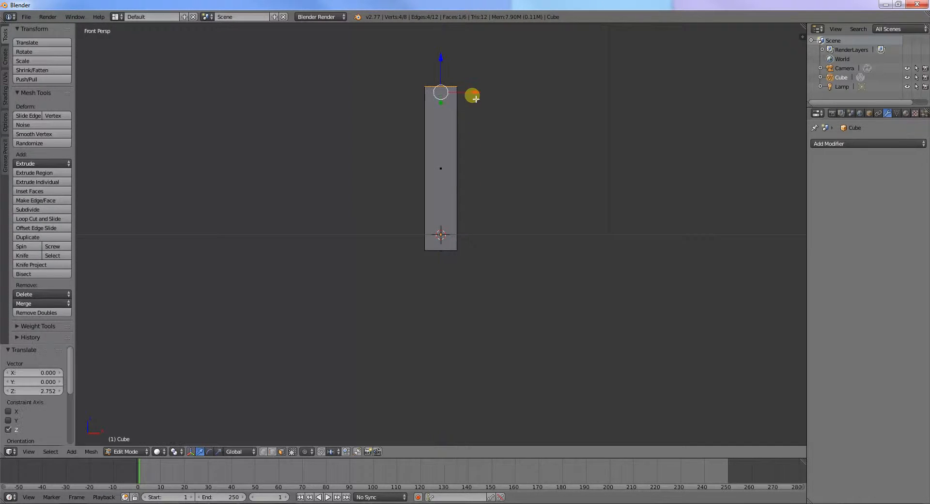
- Extrude the column's top face upward twice, by about 0.61 and about 0.71 units
key(e)
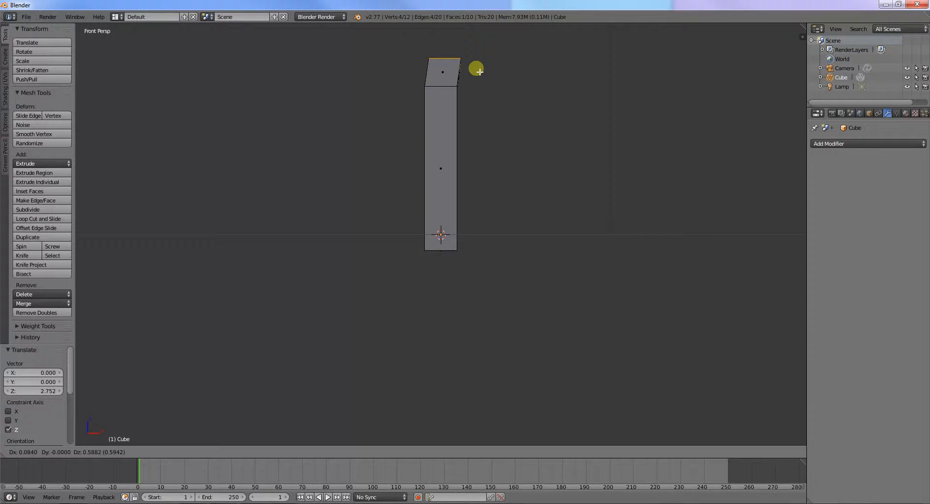
click(476, 69)
shift+middle_drag(485, 77, 495, 211)
key(e)
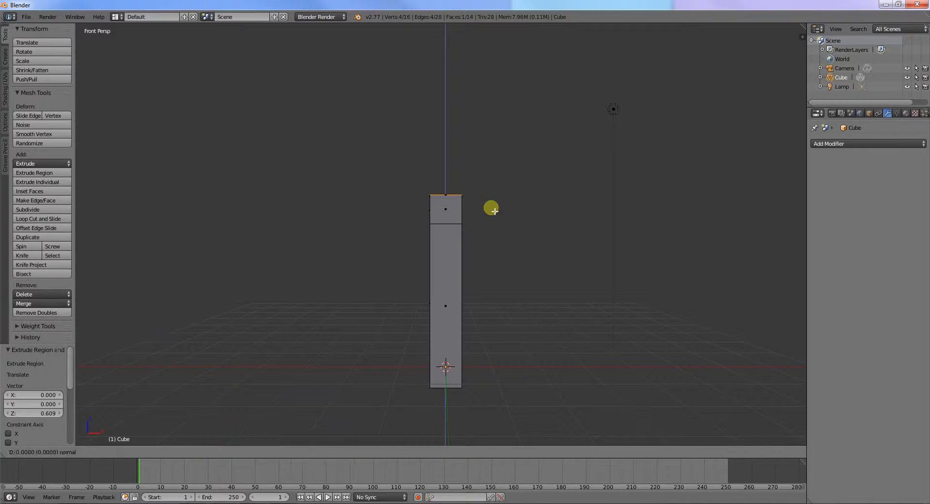
click(494, 175)
middle_drag(505, 214, 467, 208)
right_click(461, 209)
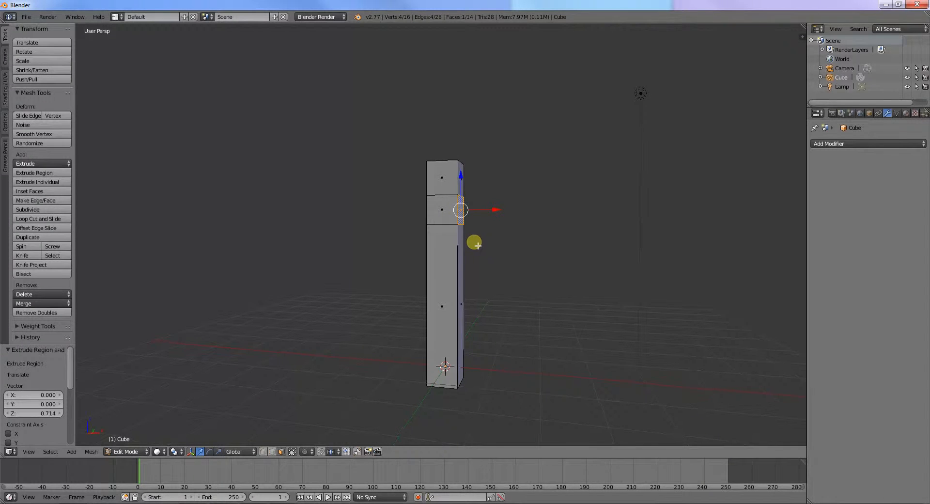
middle_drag(474, 243, 519, 247)
shift+right_click(432, 213)
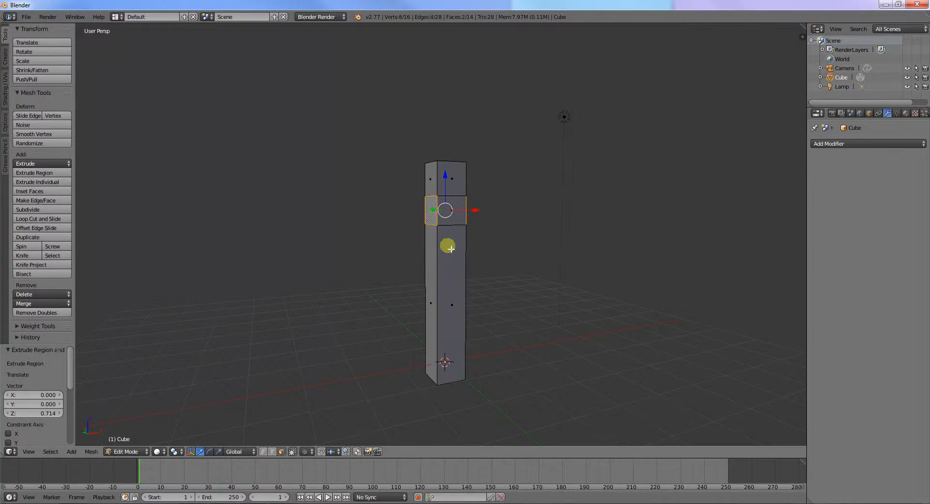
key(KP_1)
key(e)
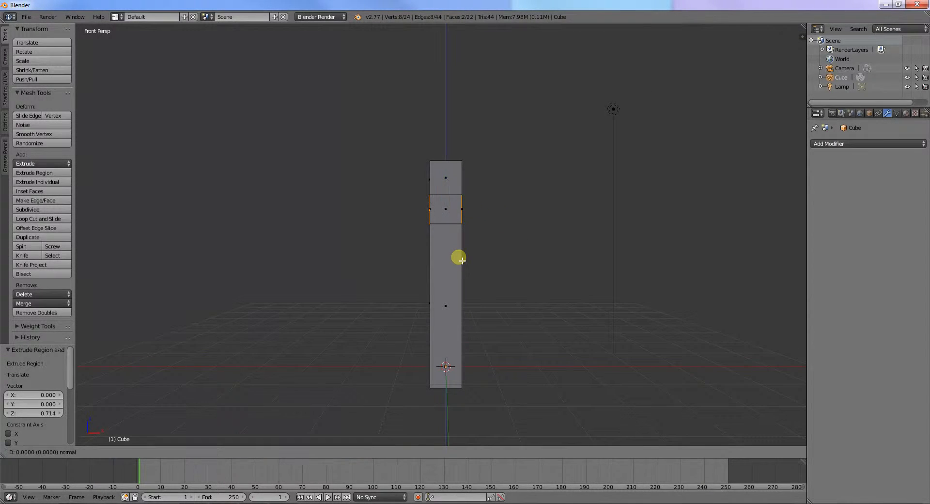
key(x)
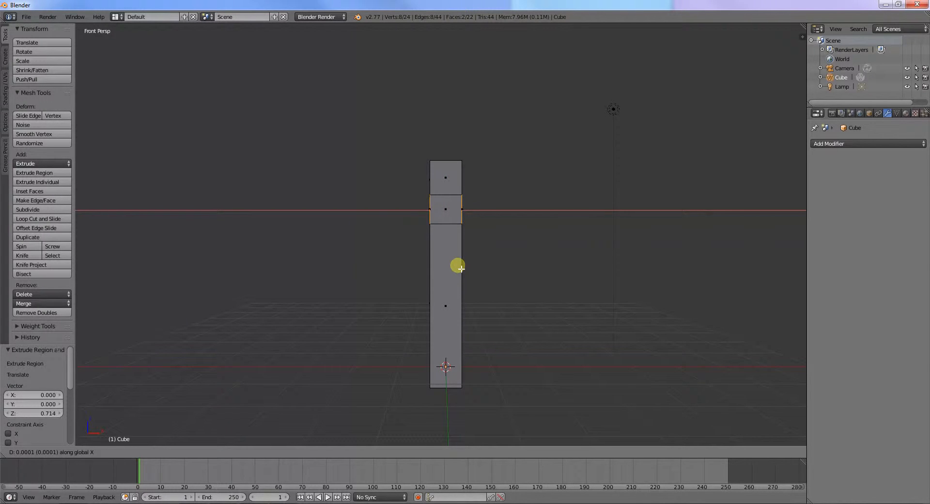
right_click(459, 275)
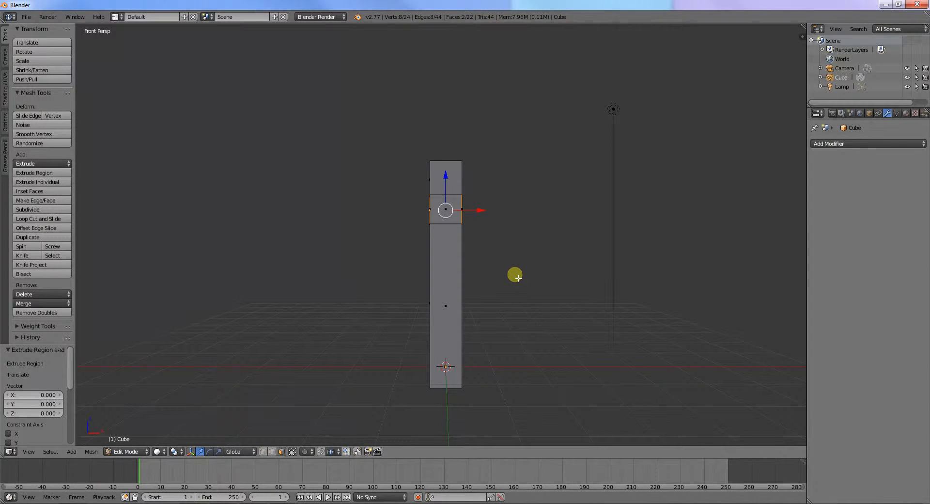
key(ctrl+z)
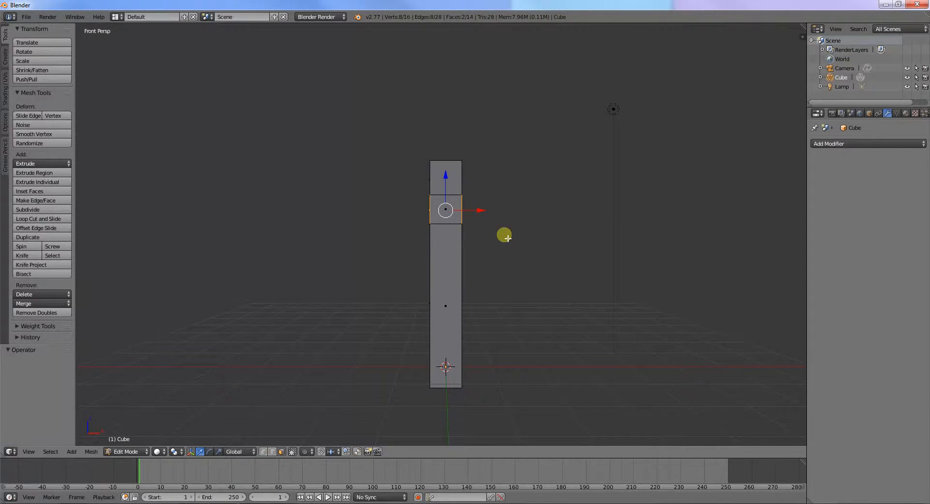
- Extrude the middle segment's +X side face outward about 1.32 units to form the first arm
right_click(468, 216)
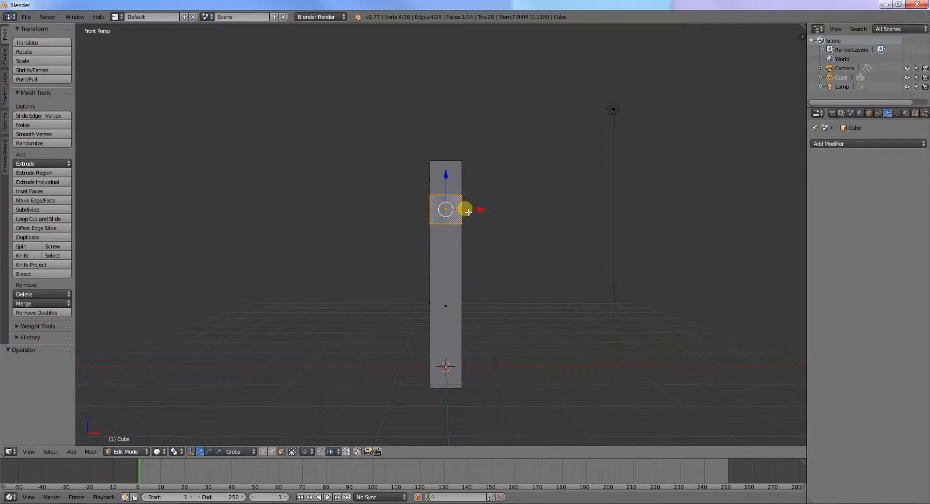
middle_drag(469, 212, 455, 218)
right_click(463, 218)
key(KP_1)
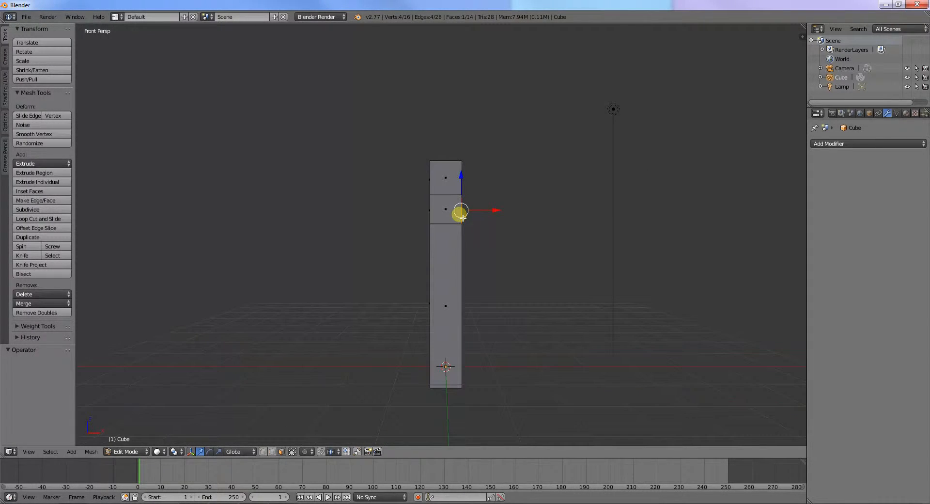
key(e)
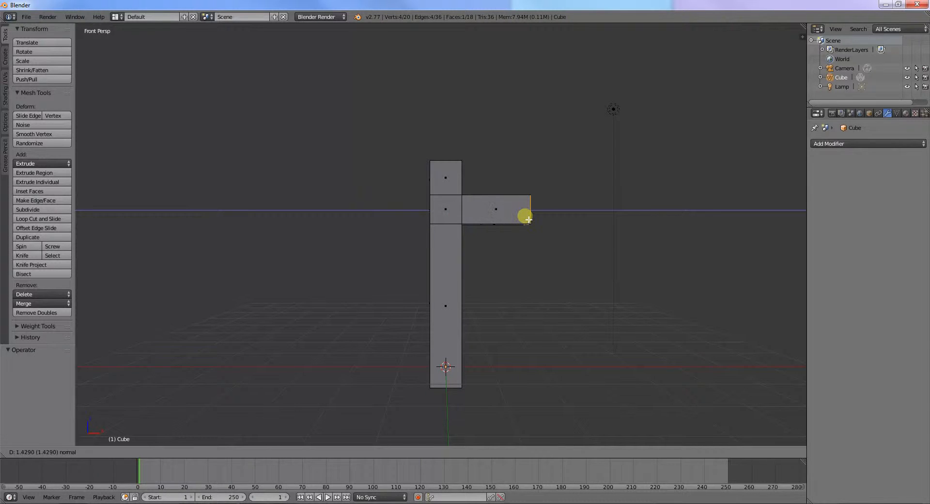
click(523, 220)
- Extrude the middle segment's opposite side face outward about 1.46 units to form the second arm
middle_drag(440, 220, 446, 225)
right_click(431, 216)
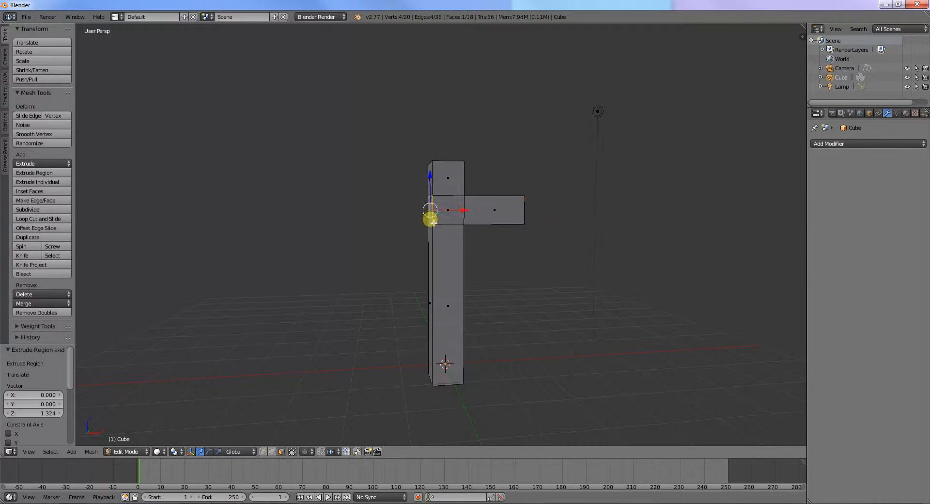
key(KP_1)
key(e)
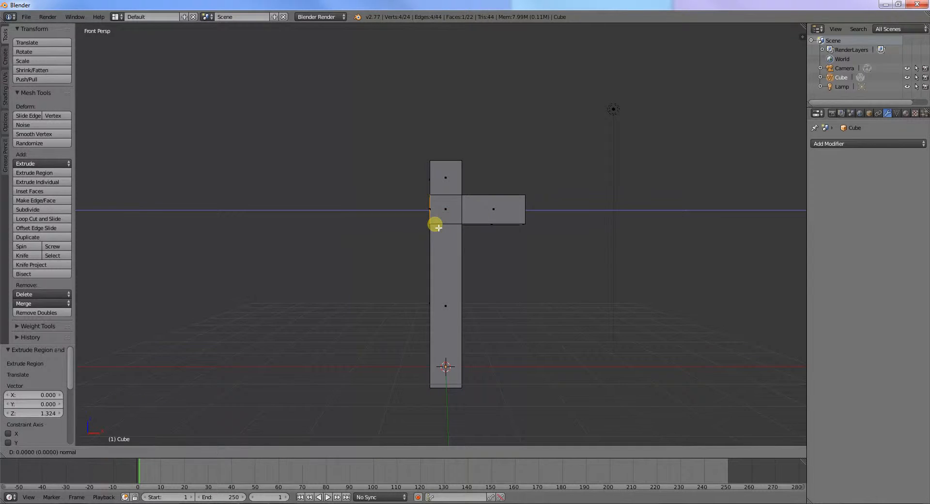
click(369, 223)
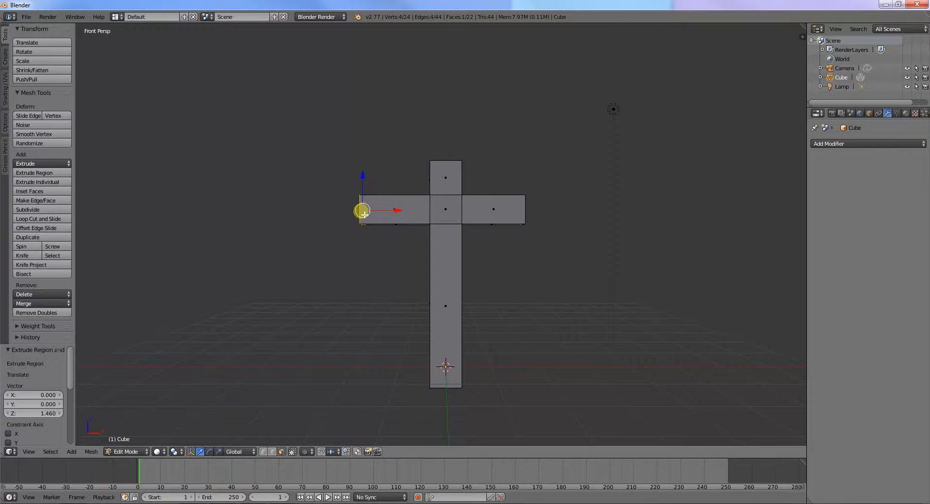
- Add a short end segment to each arm, extruding the -X end about 0.3 and the +X end about 0.25 units
key(e)
click(347, 211)
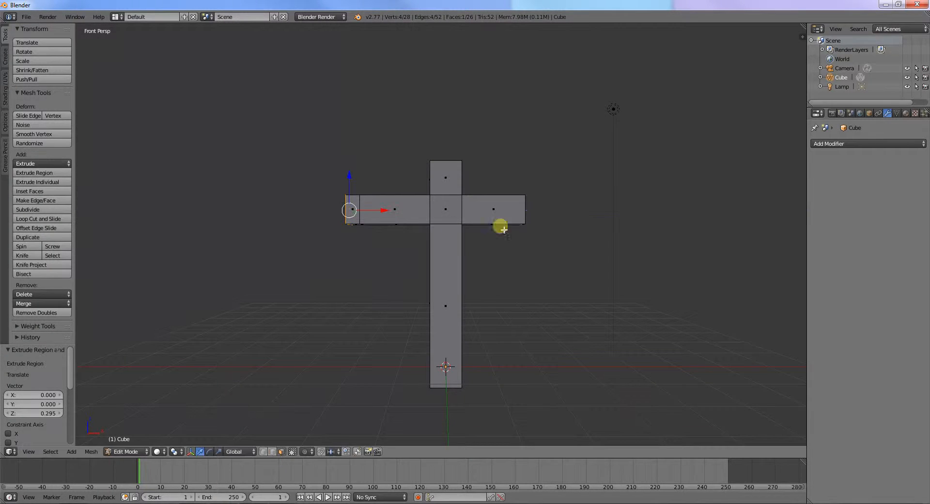
middle_drag(531, 208, 509, 222)
right_click(526, 214)
key(e)
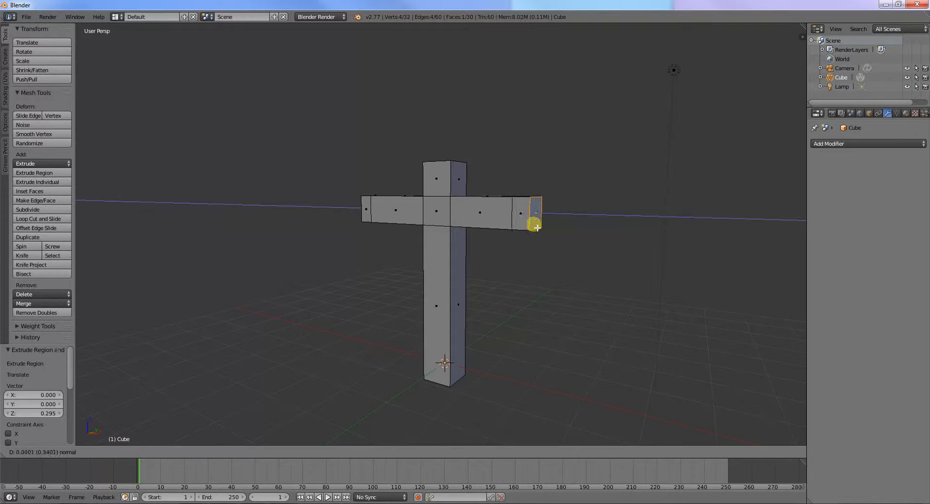
click(531, 220)
- Extrude the top faces of both arm ends upward about 1.26 units and return to Object Mode
mouse_move(528, 212)
middle_down()
mouse_move(534, 226)
mouse_move(531, 216)
middle_up()
shift+right_click(370, 193)
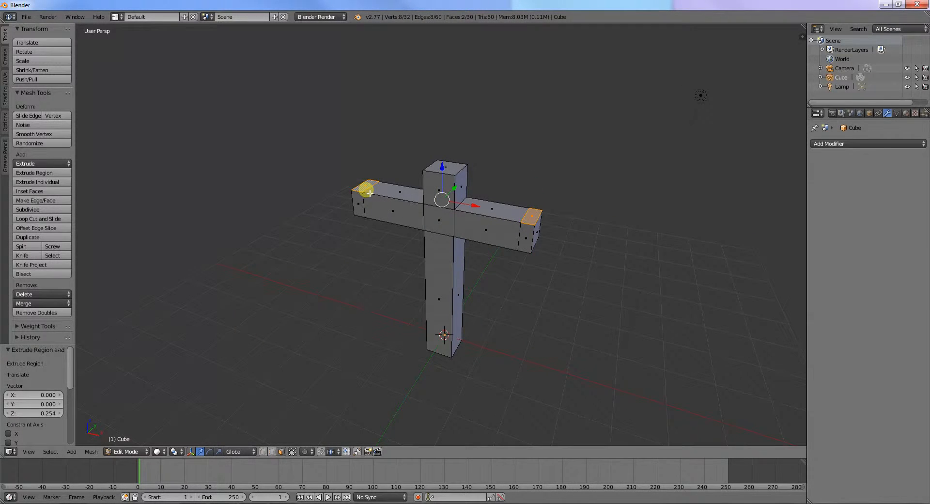
key(e)
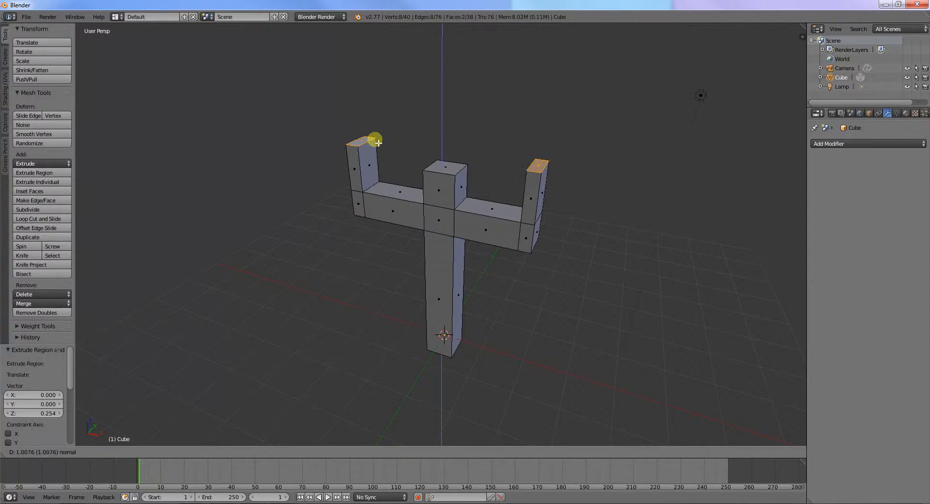
click(375, 134)
middle_drag(501, 216, 516, 210)
key(KP_1)
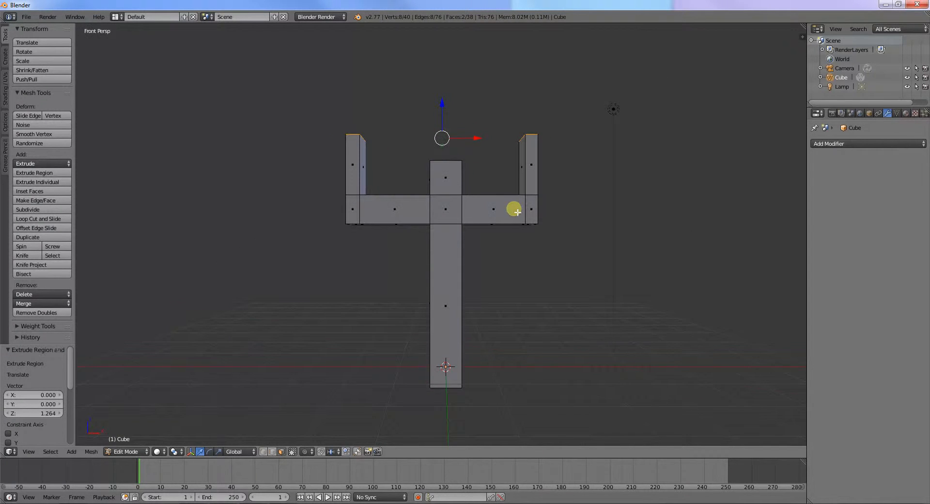
key(Tab)
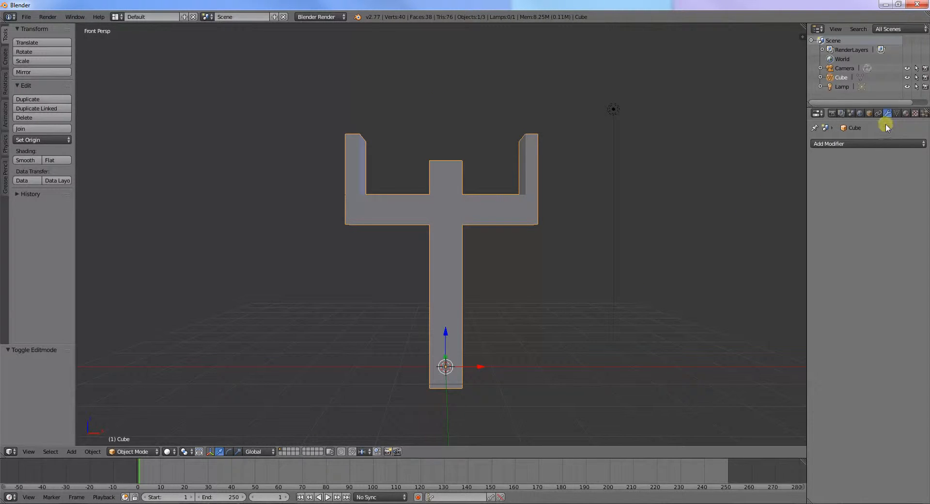
- Add a Subdivision Surface modifier with 1 view subdivision to the figure mesh and apply it
click(887, 143)
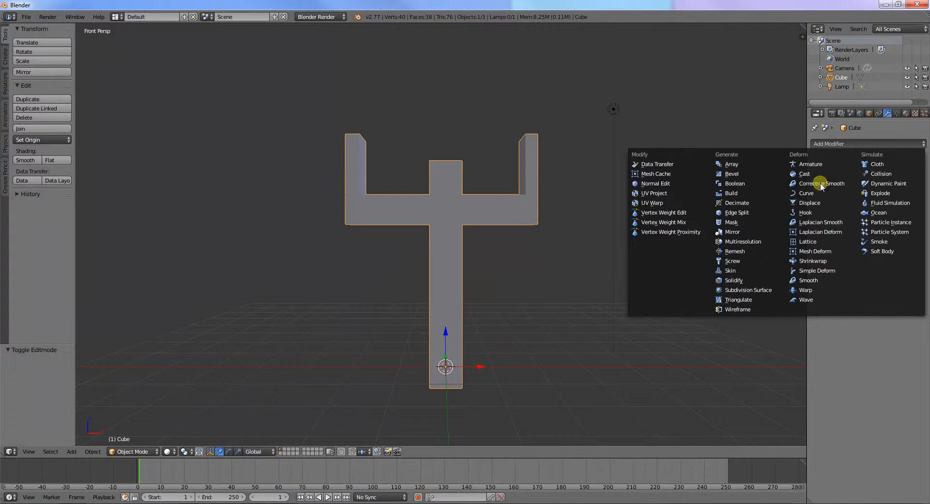
click(759, 290)
middle_drag(782, 238, 712, 261)
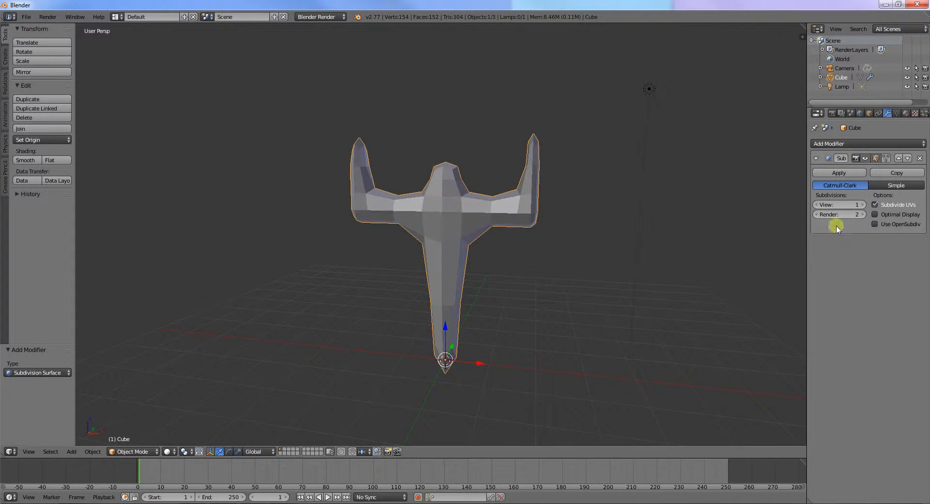
click(860, 204)
click(815, 204)
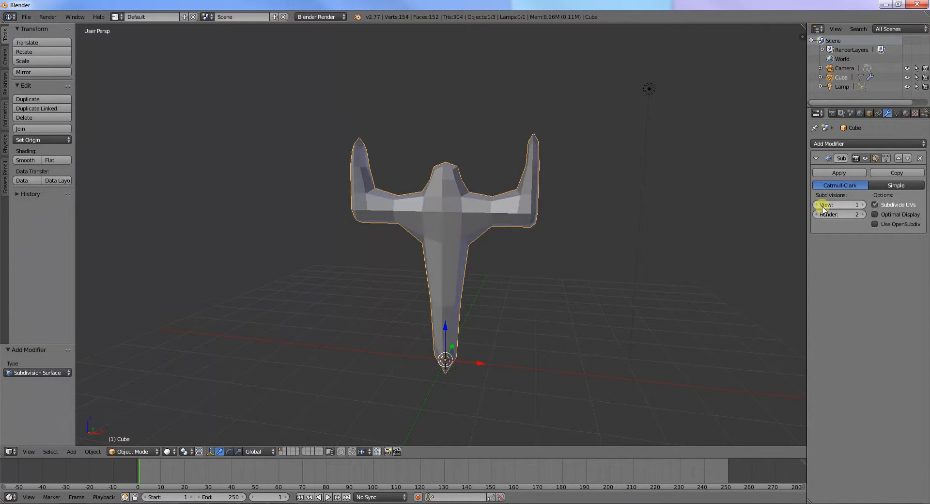
click(840, 175)
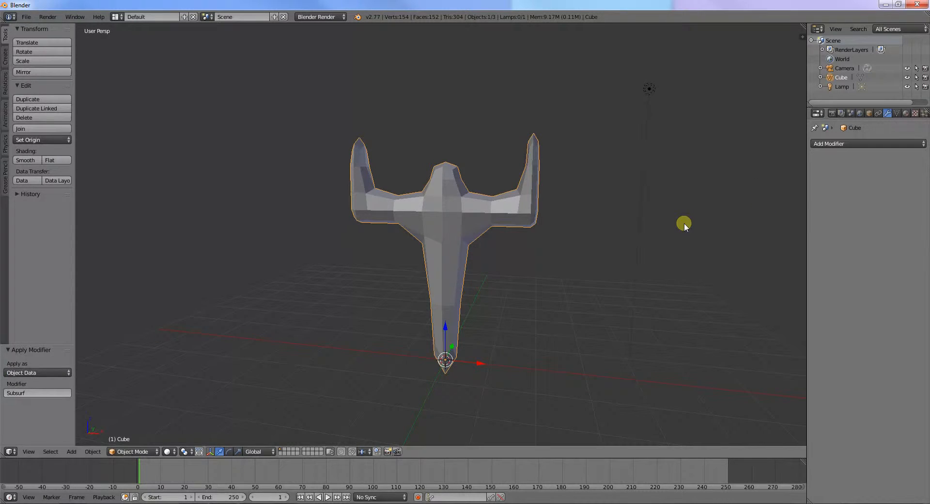
- Check the subdivided mesh in Edit Mode, return to Object Mode and add a Laplacian Deform modifier
key(Tab)
middle_drag(560, 265, 577, 272)
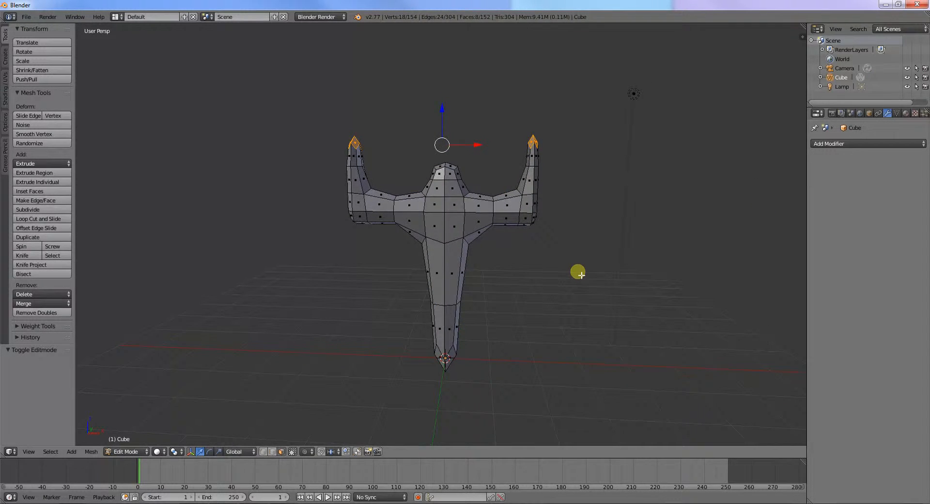
key(Tab)
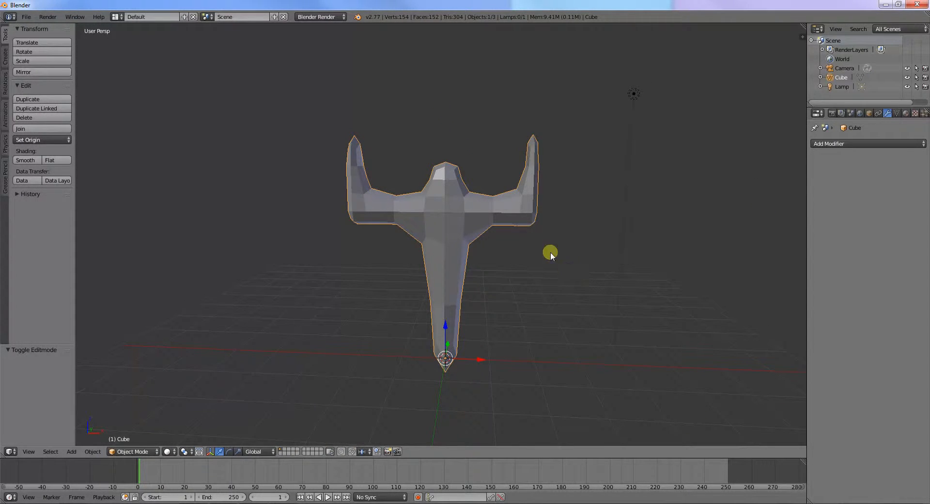
click(888, 141)
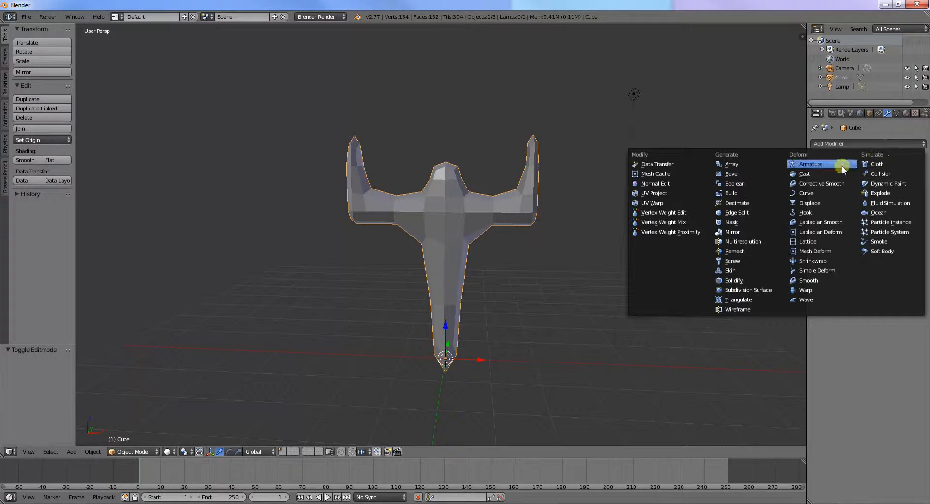
click(839, 231)
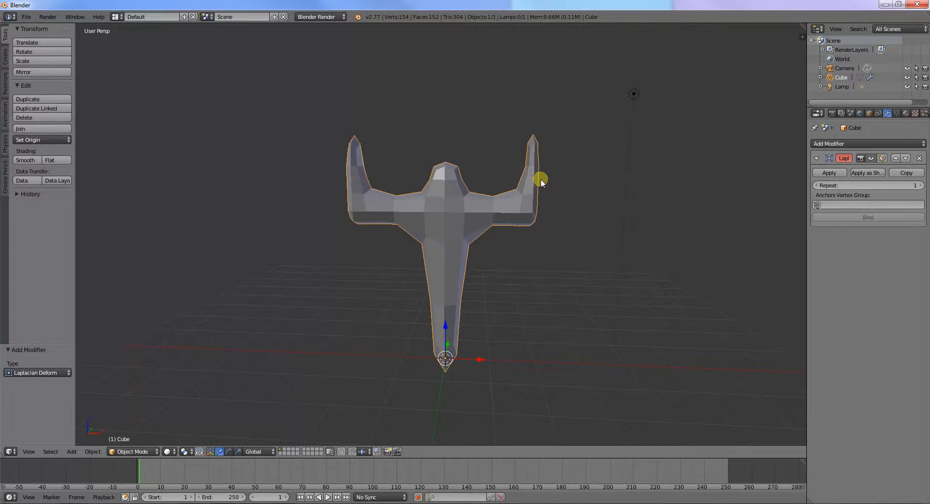
- Grow the selection at both arm tips by two steps and assign it to a new vertex group
key(Tab)
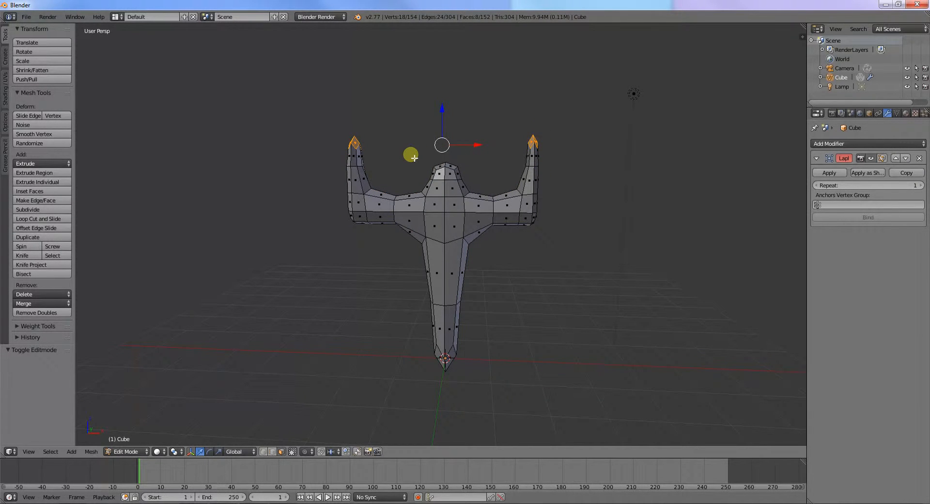
key(ctrl+KP_Add)
key(ctrl+KP_Add)
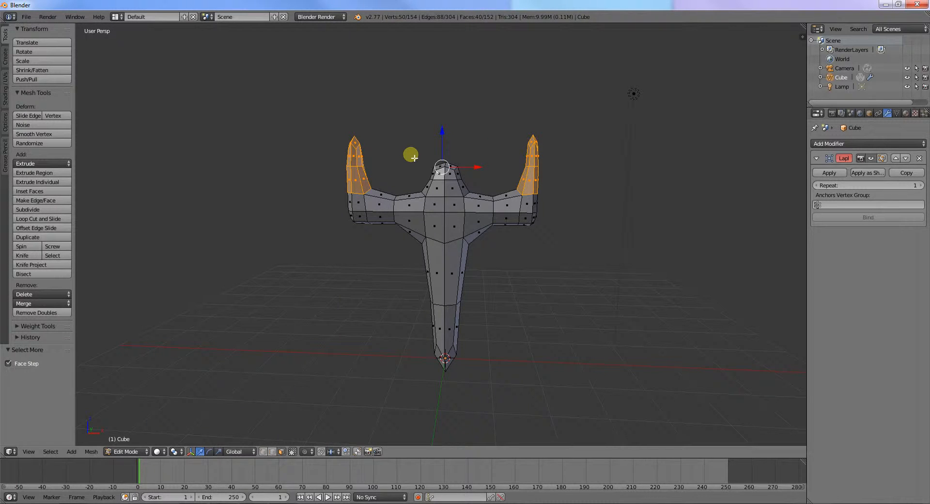
key(space)
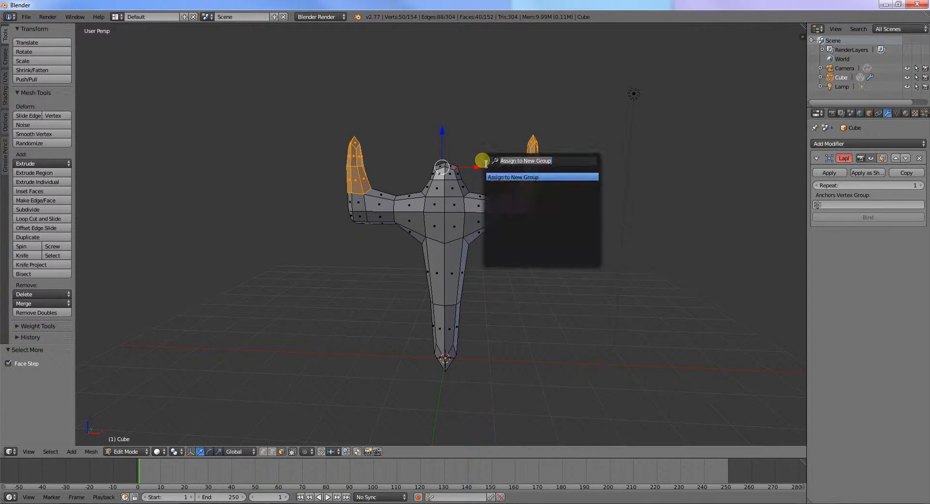
click(546, 182)
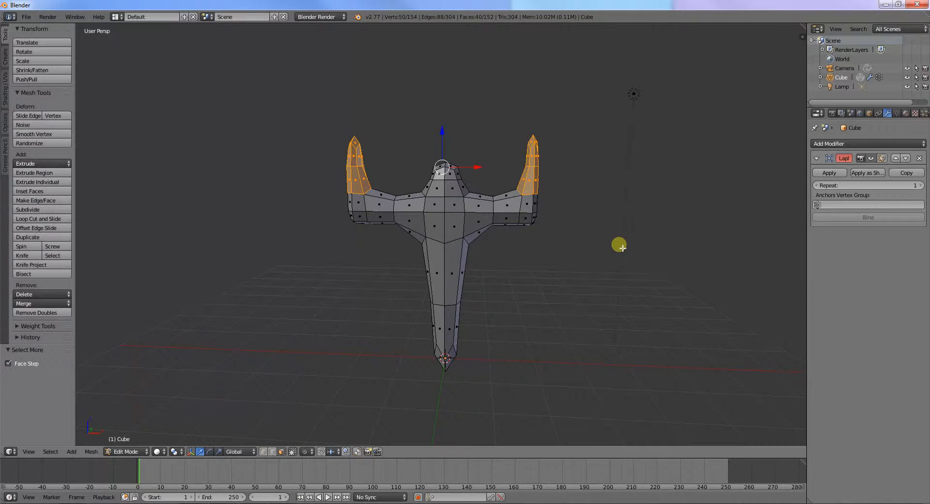
- Choose Group as the modifier's anchors vertex group, try higher Repeat values and set Repeat back to 1
click(824, 205)
click(824, 219)
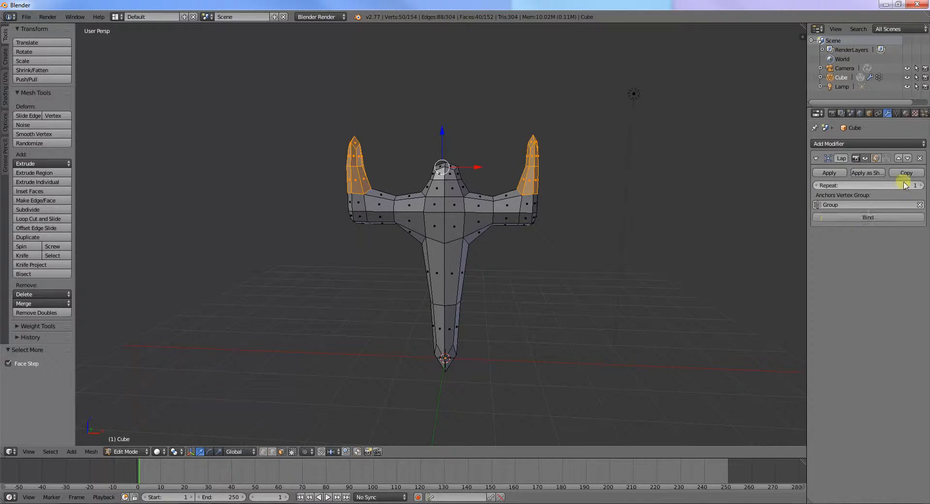
key(Tab)
click(922, 185)
click(817, 185)
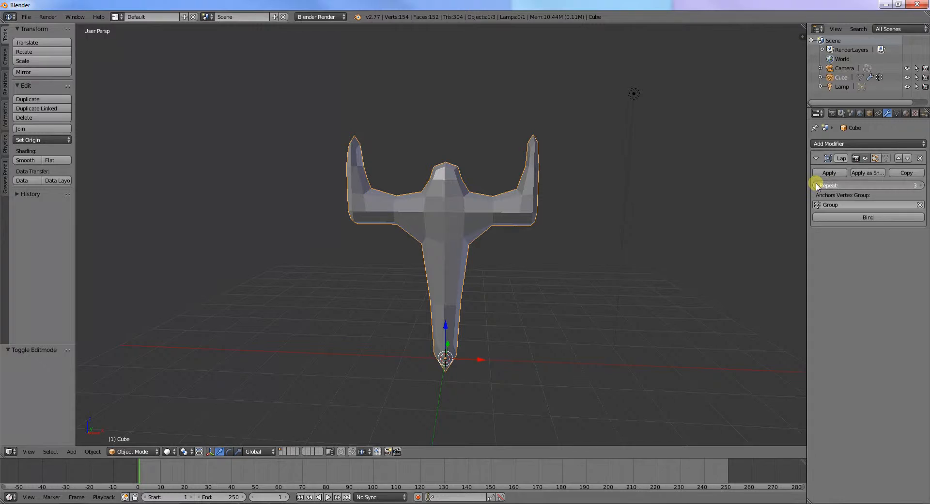
key(Tab)
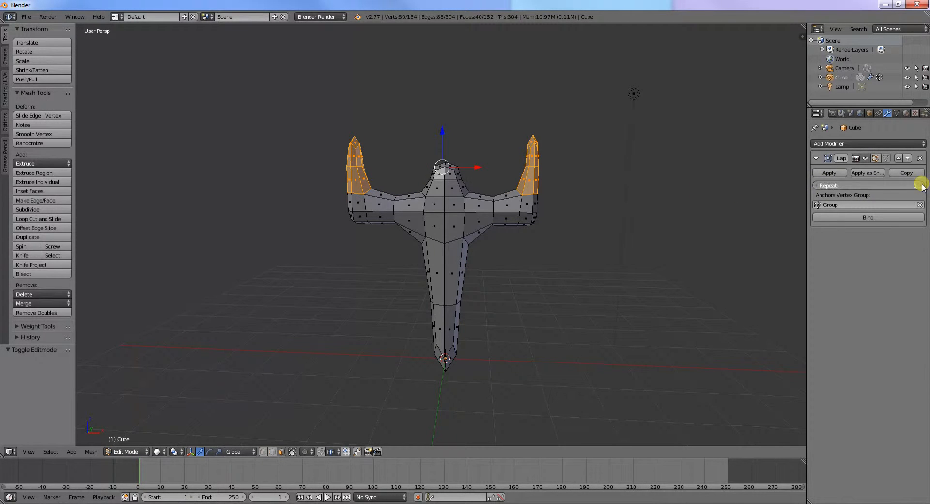
click(815, 186)
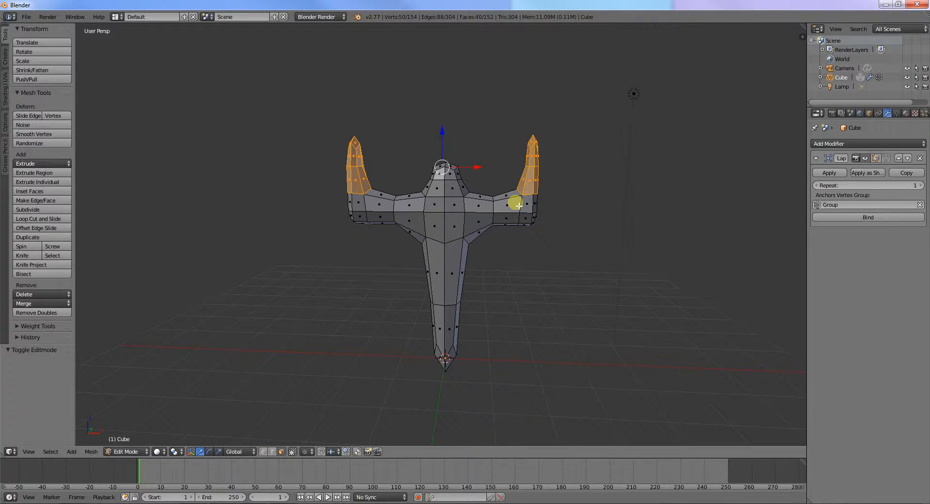
- Try moving the selected arm tips about 0.84 units along X with Repeat raised to 3, and undo the move
key(g)
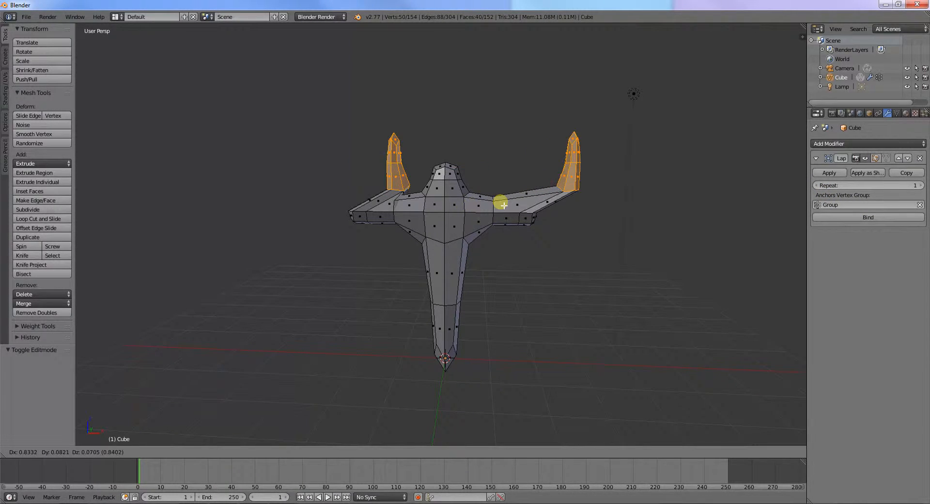
click(504, 205)
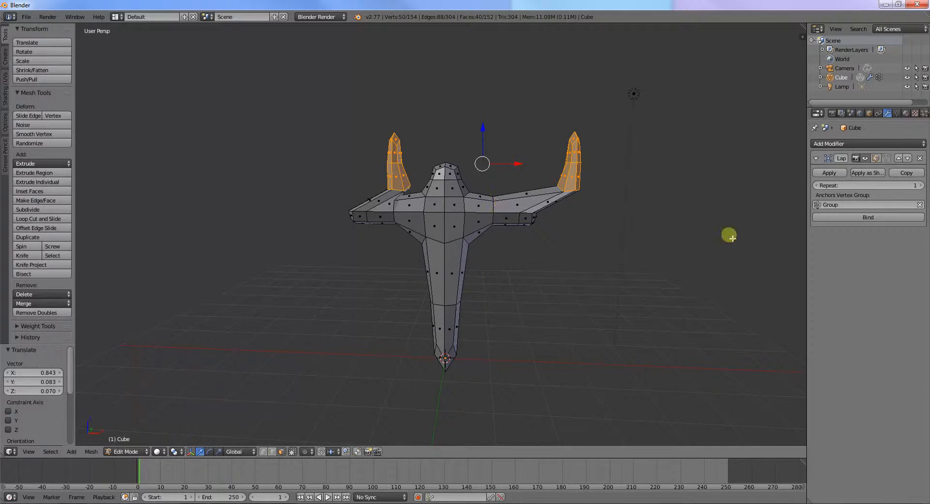
click(922, 185)
click(921, 185)
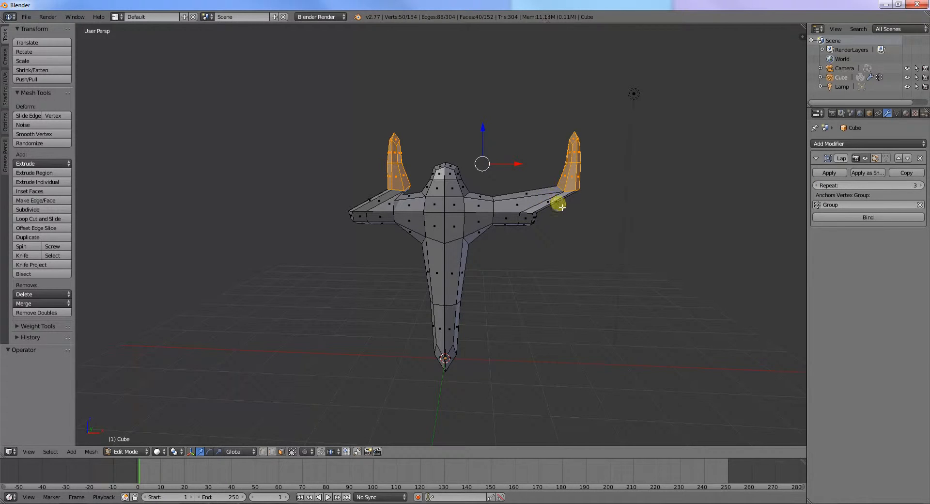
key(ctrl+z)
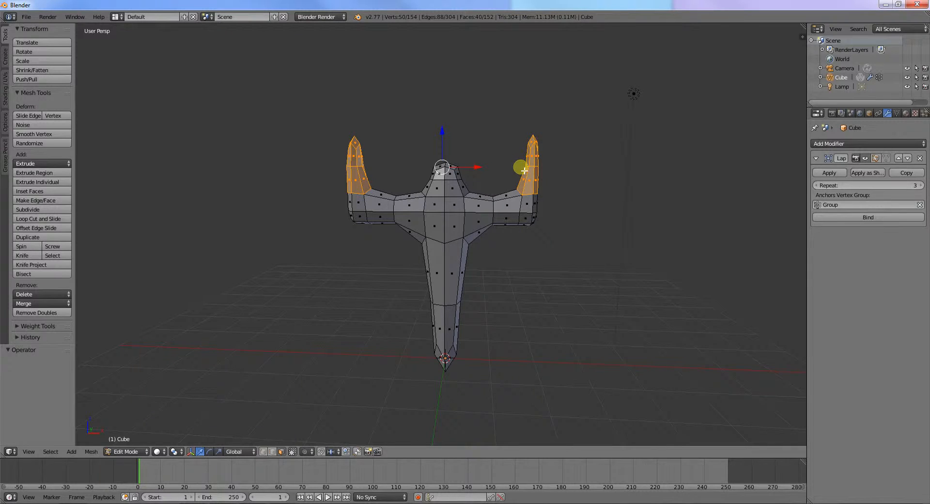
- Raise the selected arm tips about 1.055 units along Z and bind the Laplacian Deform modifier
key(g)
key(z)
click(525, 116)
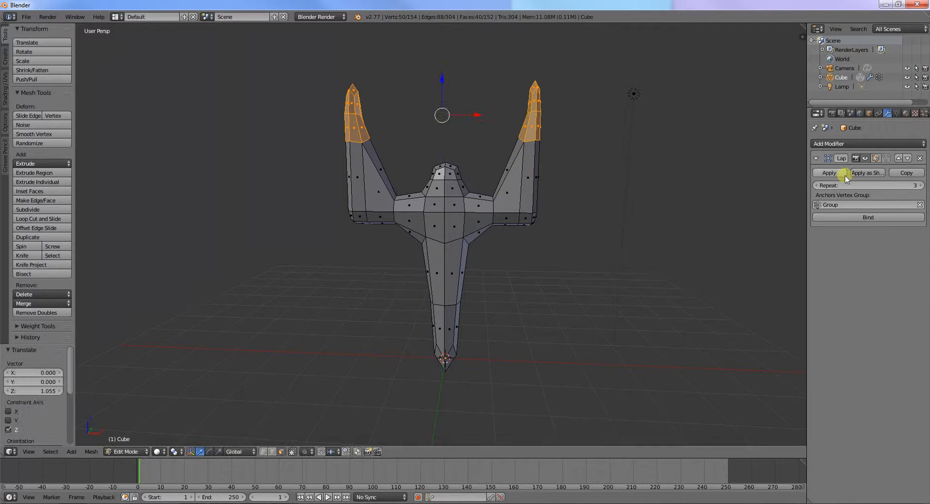
click(867, 217)
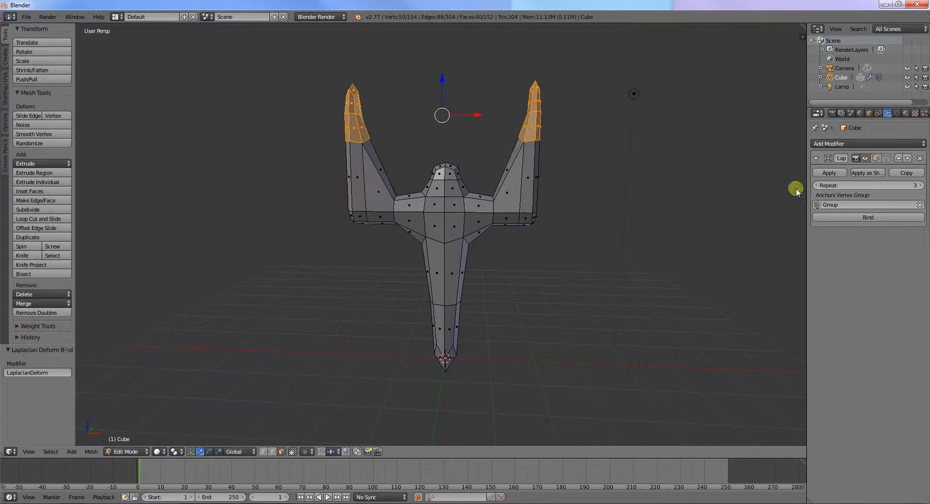
- Set the Laplacian Deform modifier's Repeat to 2
click(921, 185)
click(922, 185)
click(817, 185)
click(817, 185)
click(817, 185)
- Lower the selected arm tips along the Z axis and return to Object Mode
key(g)
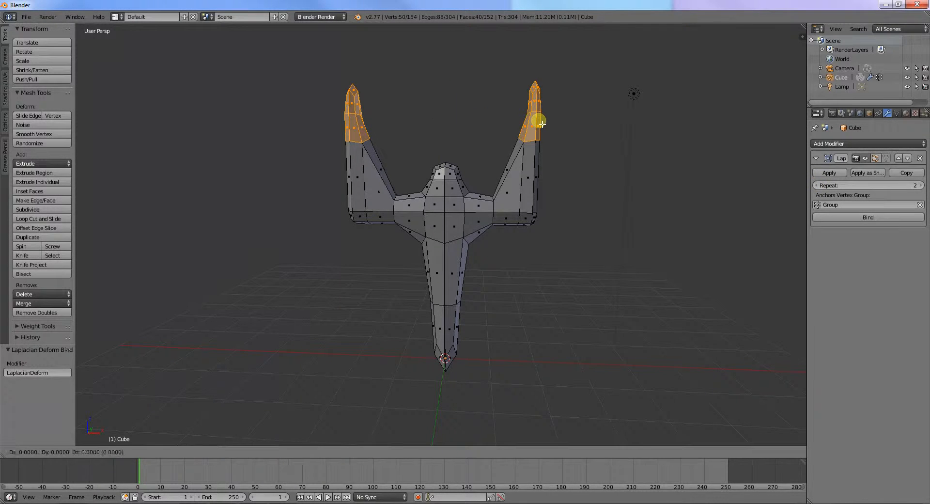
key(z)
click(542, 168)
key(Tab)
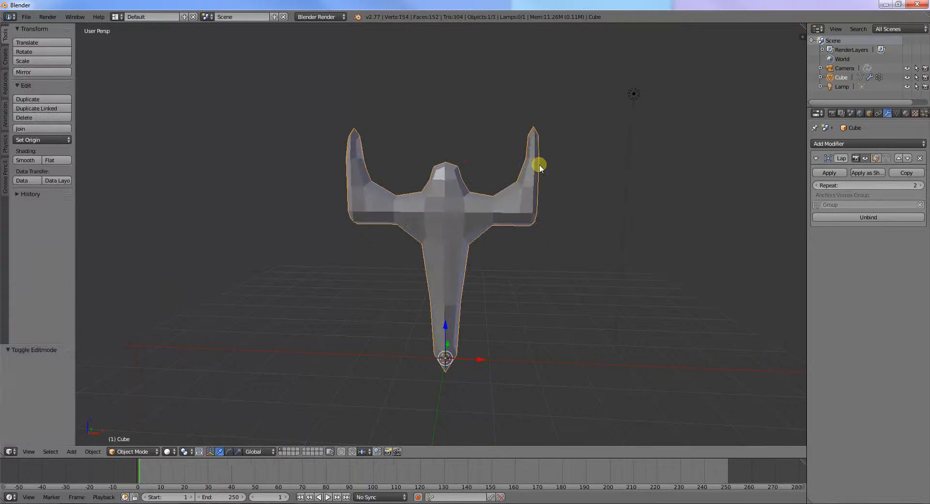
- Toggle the modifier's Edit Mode display and set its Repeat to 11 with the mesh in Edit Mode
mouse_move(827, 187)
mouse_down()
mouse_move(867, 188)
mouse_move(818, 187)
mouse_move(852, 193)
mouse_move(843, 187)
mouse_up()
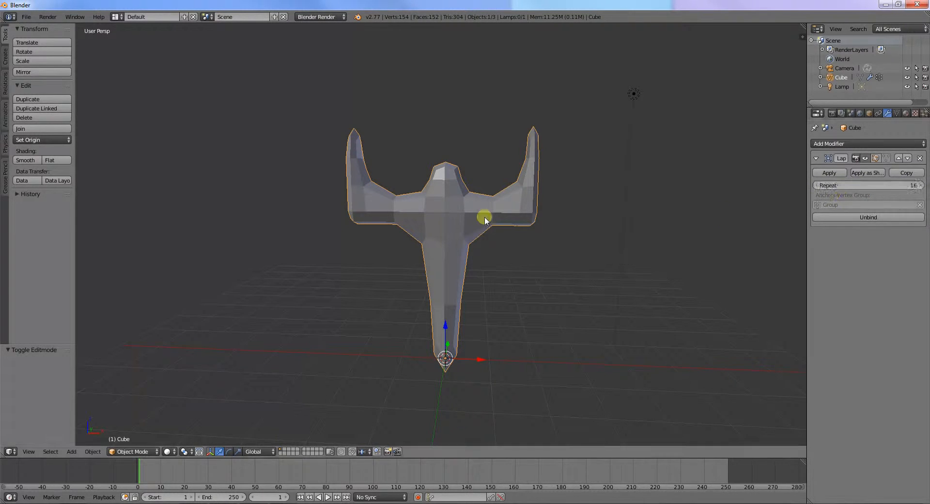
key(Tab)
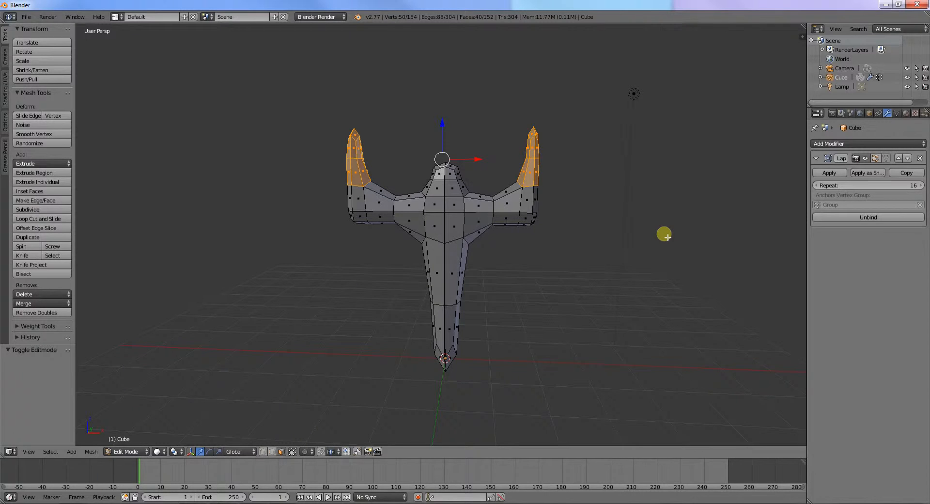
mouse_move(581, 220)
middle_down()
mouse_move(552, 233)
mouse_move(587, 232)
middle_up()
click(875, 159)
drag(875, 189, 790, 187)
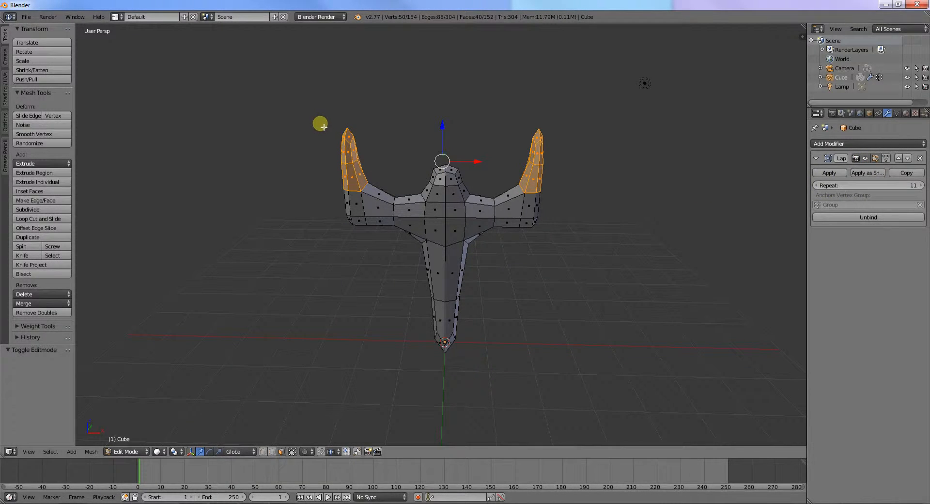
- Box-select the head, upper body and both arms in wireframe and set Group as the active vertex group
key(z)
key(b)
mouse_move(317, 111)
mouse_down()
mouse_move(548, 209)
mouse_move(584, 237)
mouse_up()
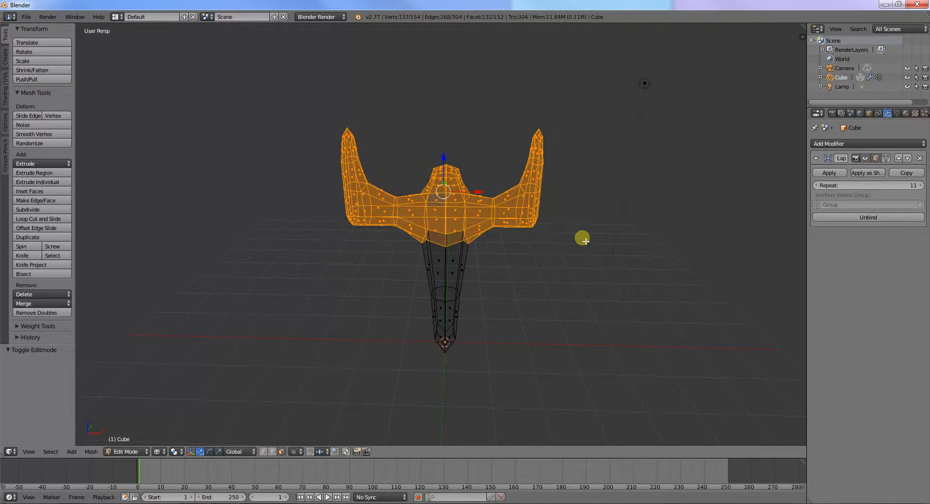
key(space)
text(GROUI)
key(BackSpace)
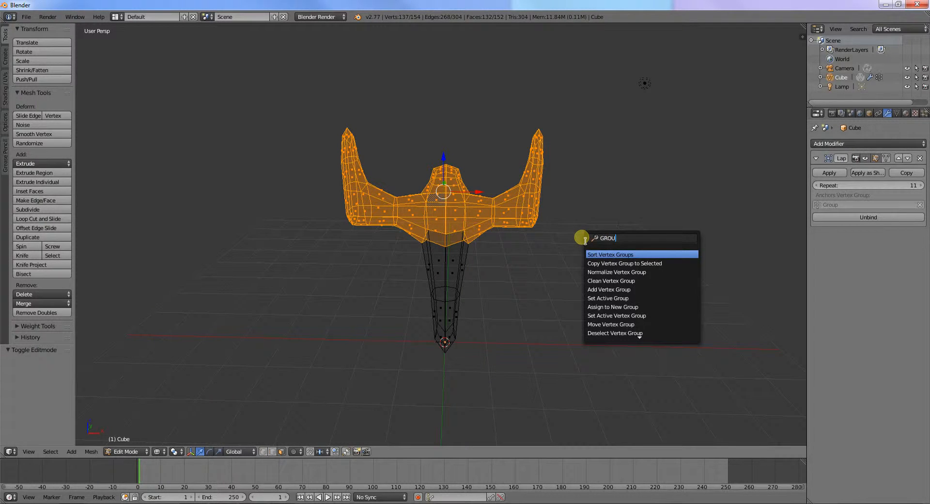
click(663, 316)
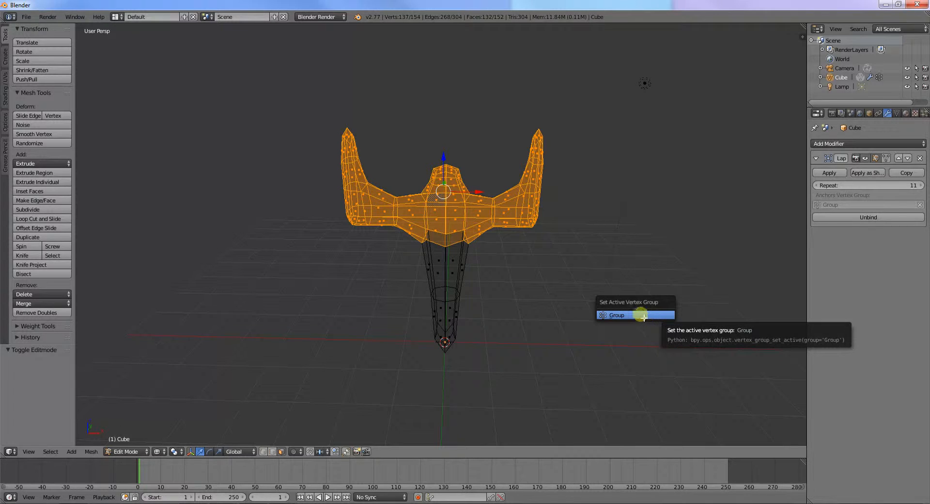
click(641, 315)
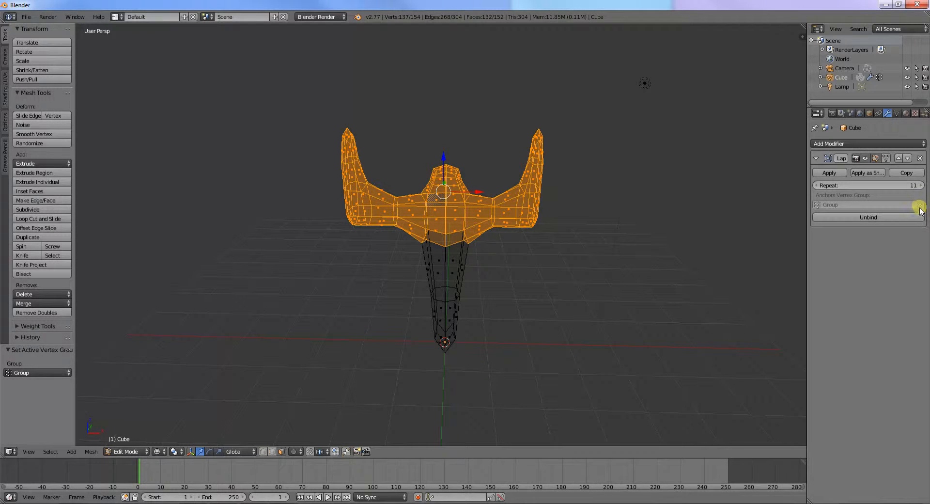
key(z)
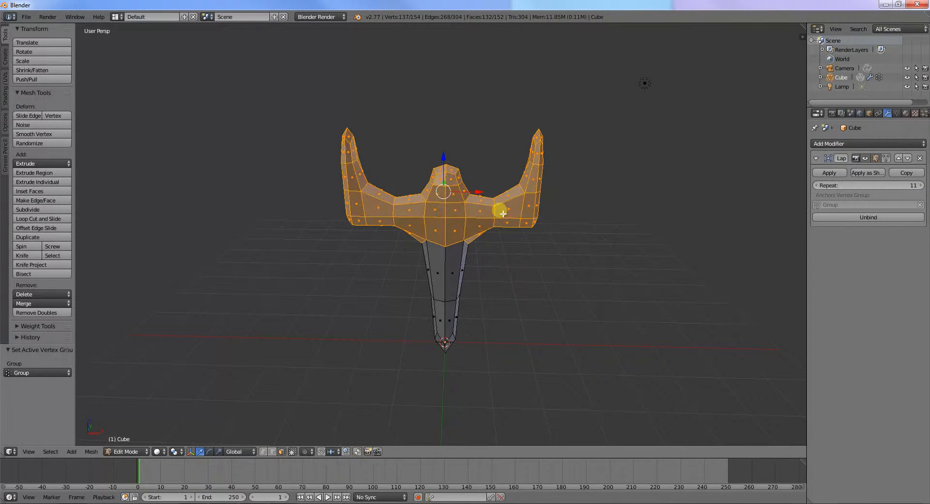
- Unbind the Laplacian Deform modifier in Object Mode, reselect Group as its anchors vertex group and bind it again
key(Tab)
click(877, 217)
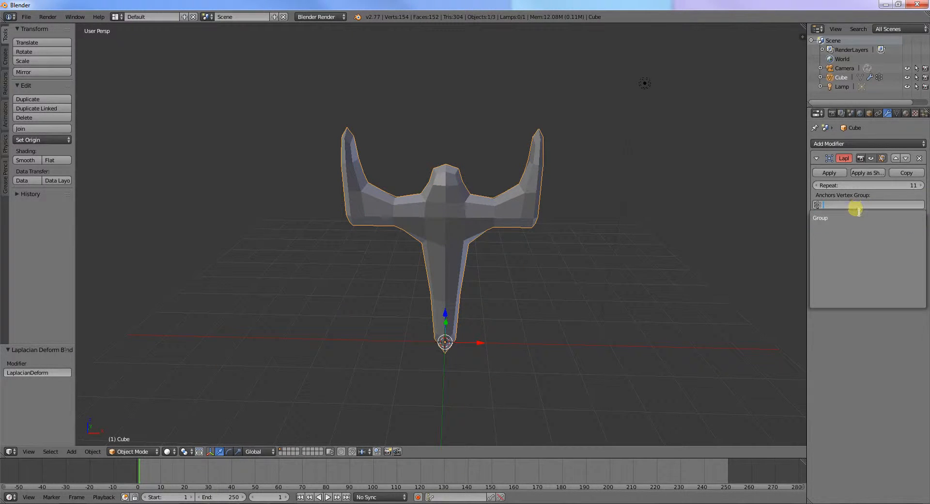
click(867, 218)
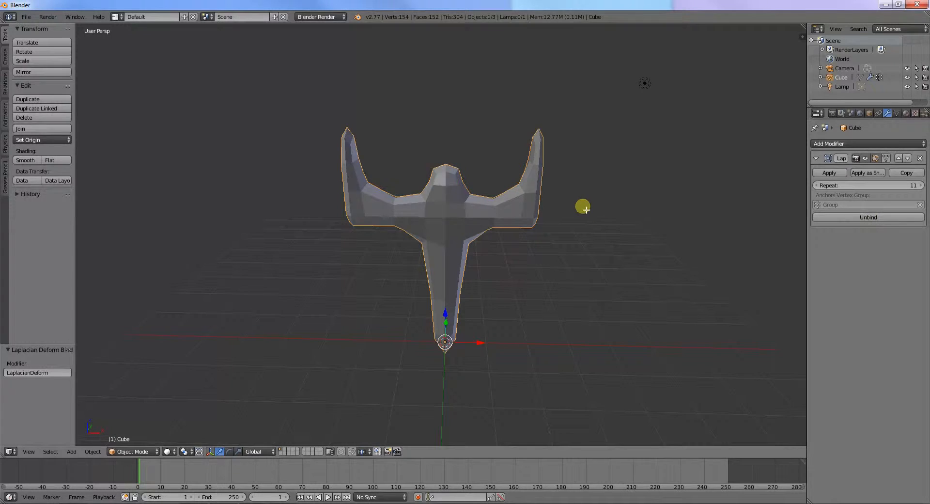
- Try moving the selected head, upper body and arms along the Y axis and along the X axis in Edit Mode
key(Tab)
key(g)
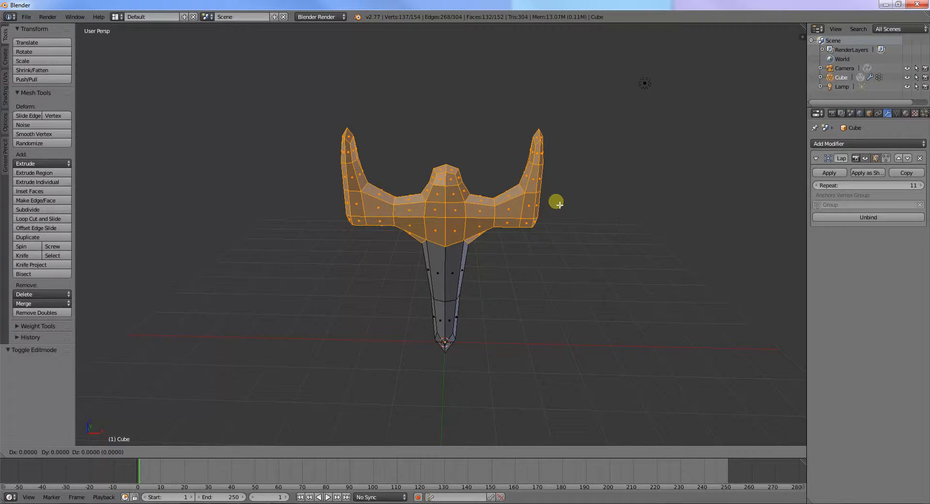
key(y)
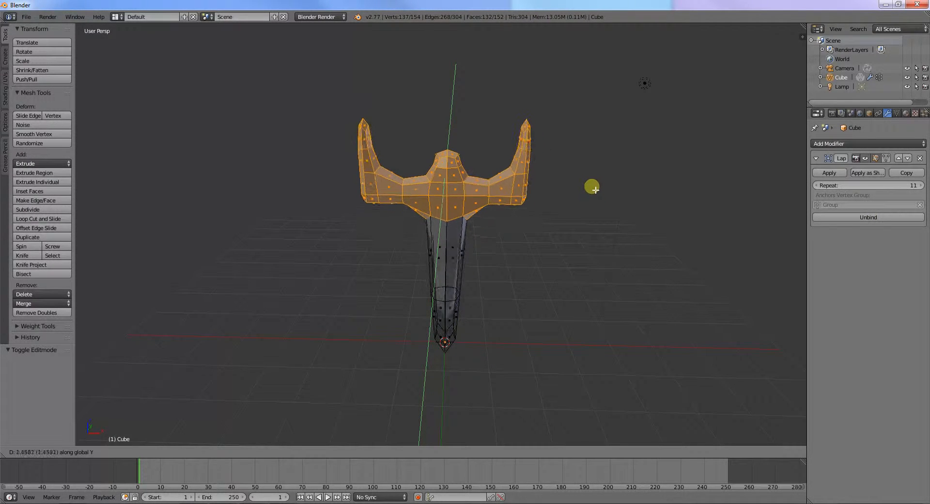
right_click(584, 207)
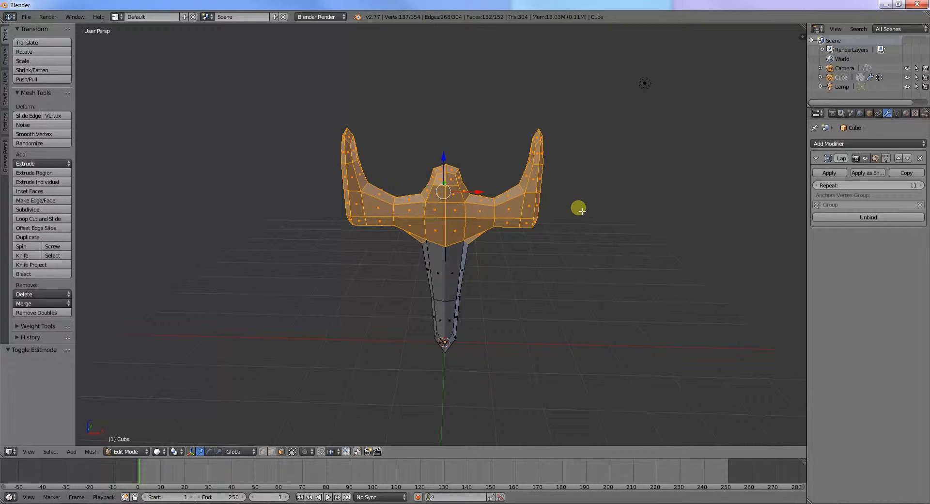
key(g)
key(x)
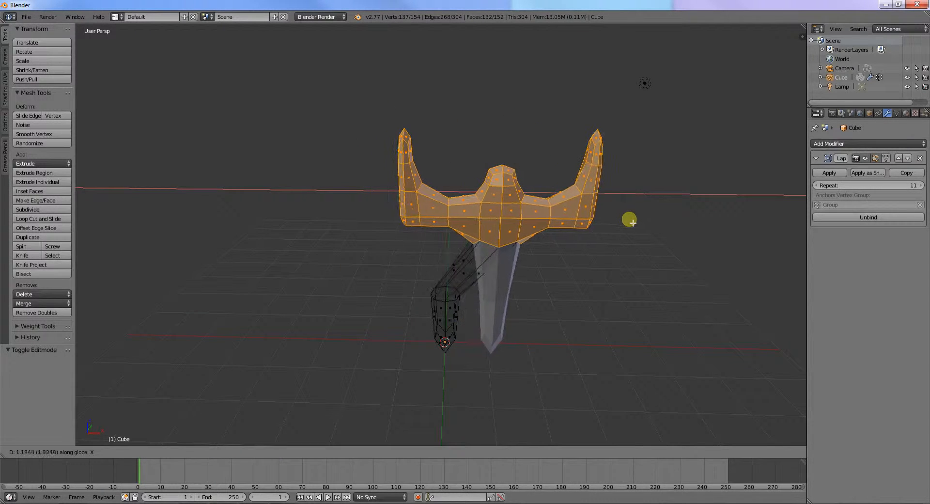
right_click(629, 221)
- Select the whole mesh in wireframe and try moving it freely
key(z)
key(z)
key(z)
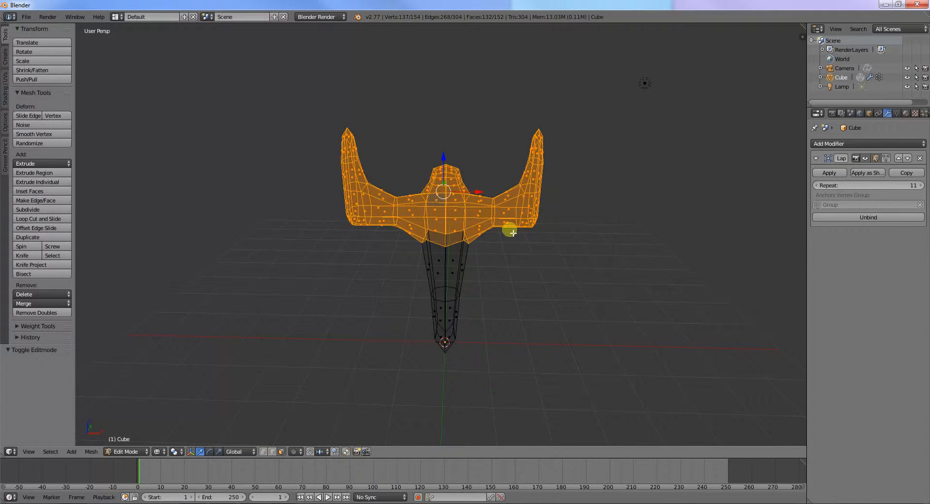
key(a)
key(a)
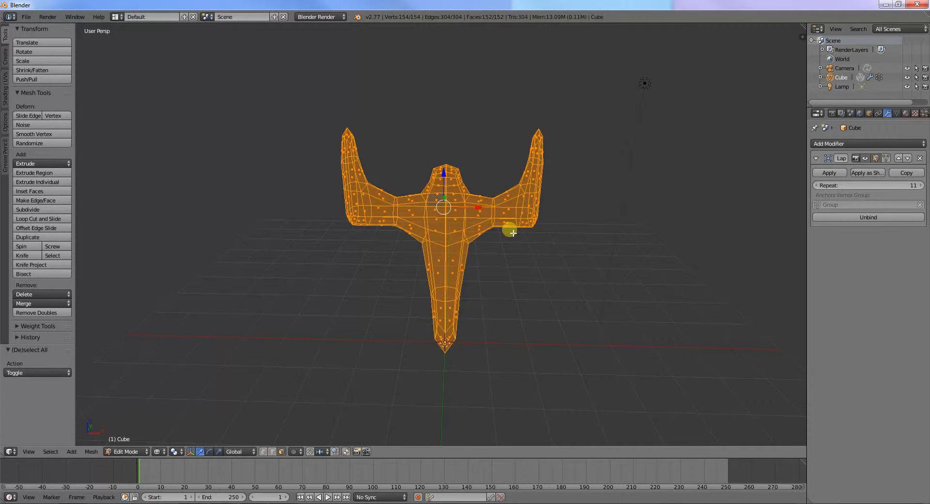
key(g)
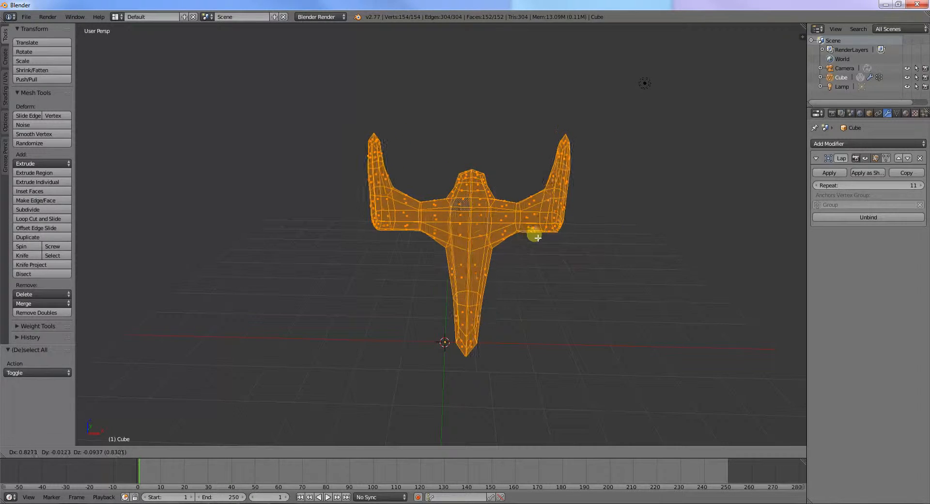
right_click(537, 238)
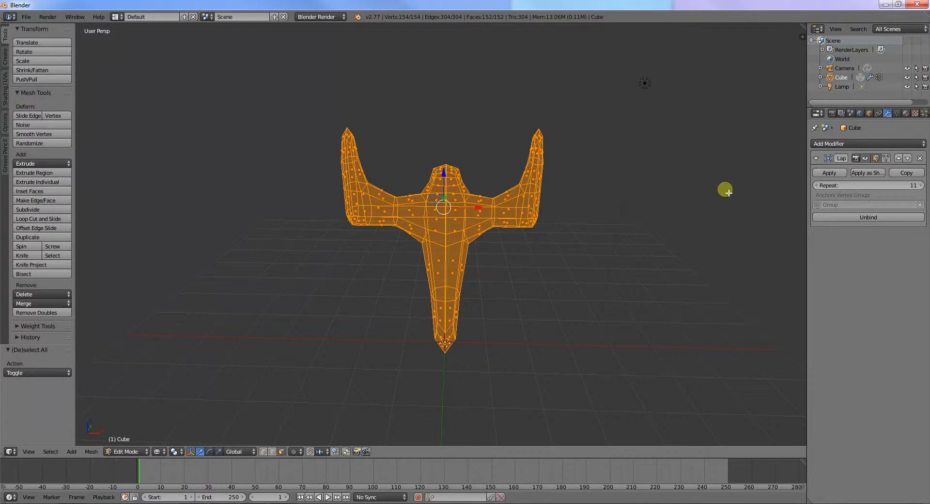
- Select a single face between the chest and one arm and try moving it away from the body
right_click(489, 211)
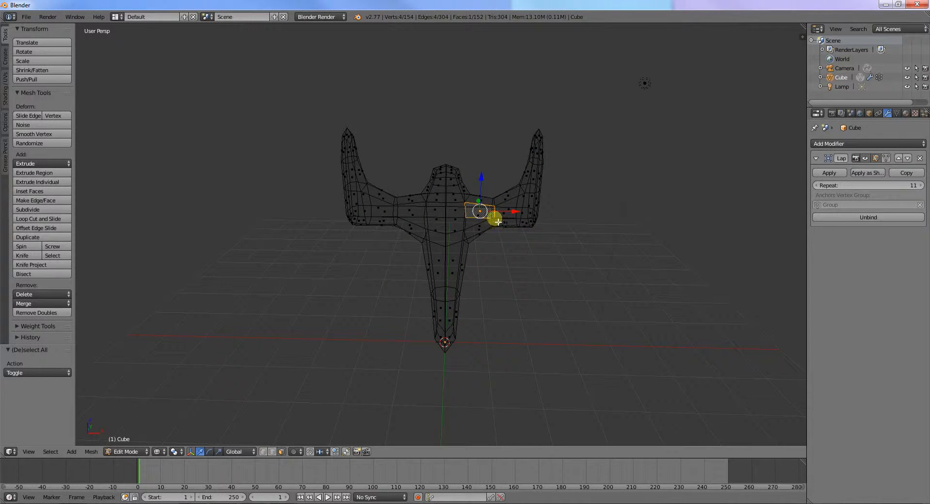
key(g)
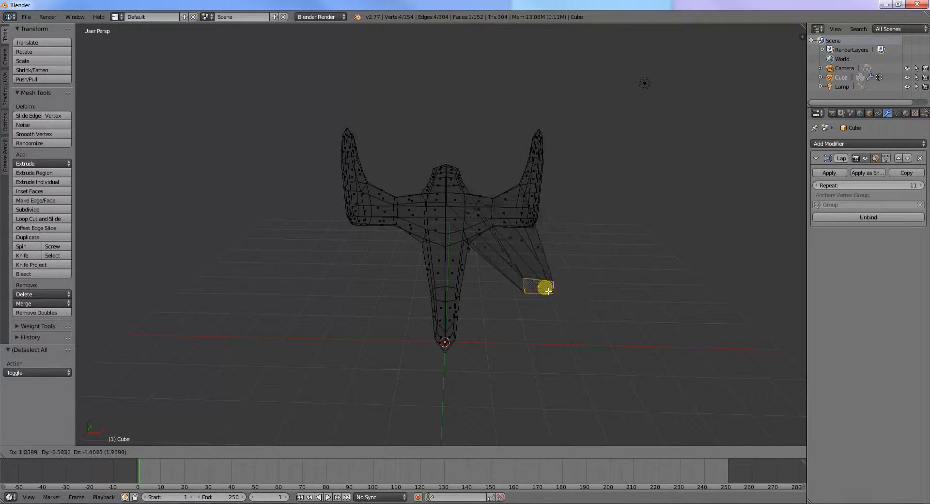
key(Escape)
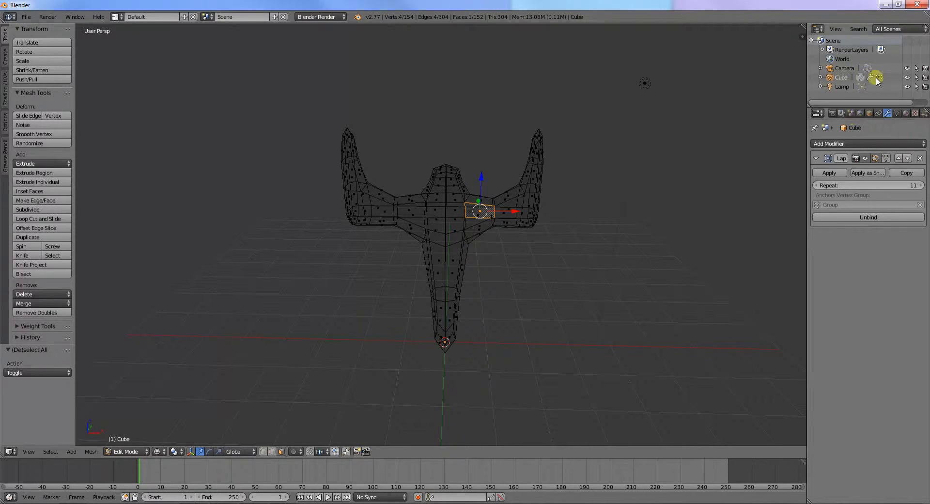
- Expand Cube in the Outliner and try to select and hide its vertex groups from Edit Mode with solid shading
click(820, 77)
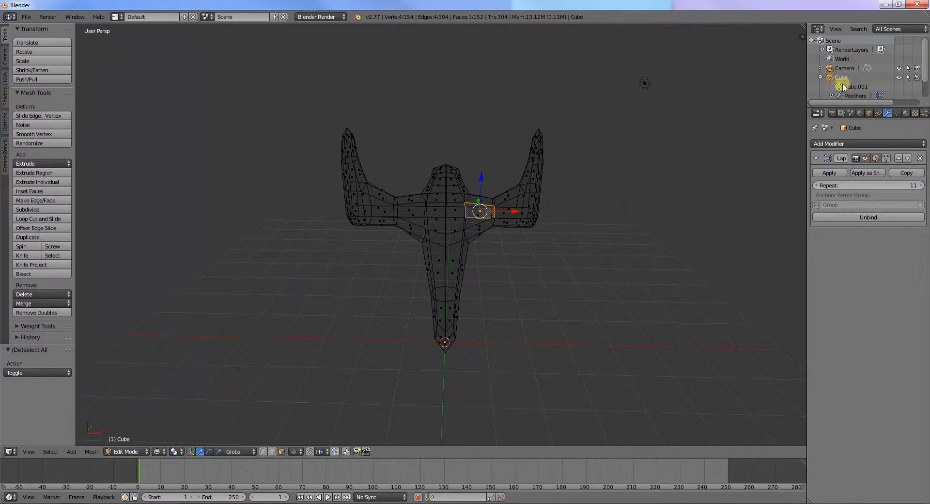
scroll(839, 83, down, 2)
right_click(876, 86)
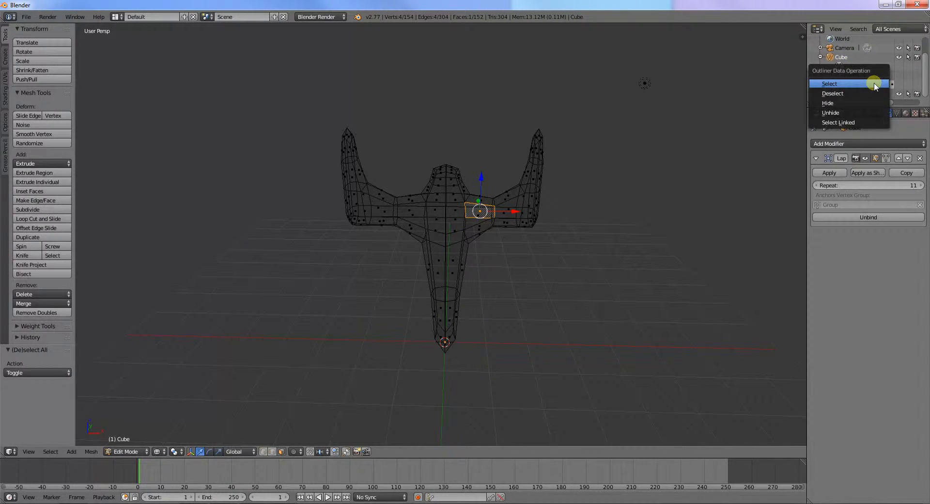
click(874, 83)
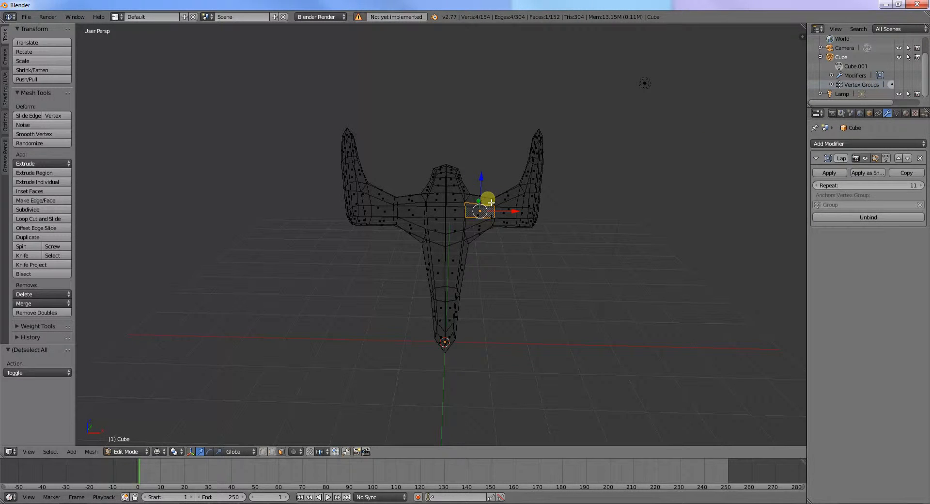
key(Tab)
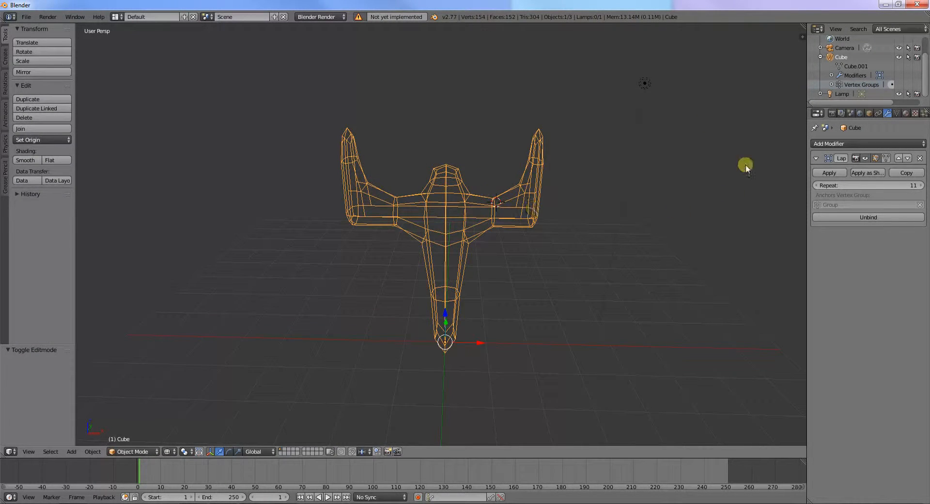
key(Tab)
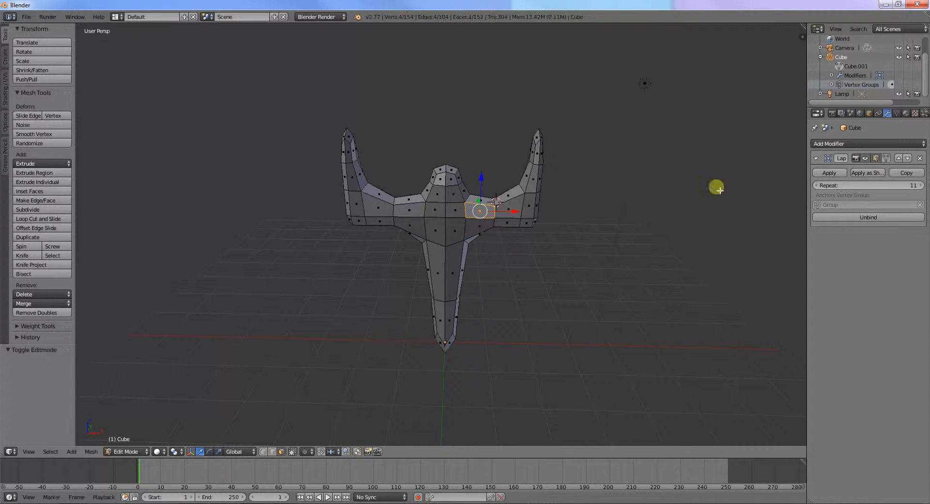
right_click(892, 86)
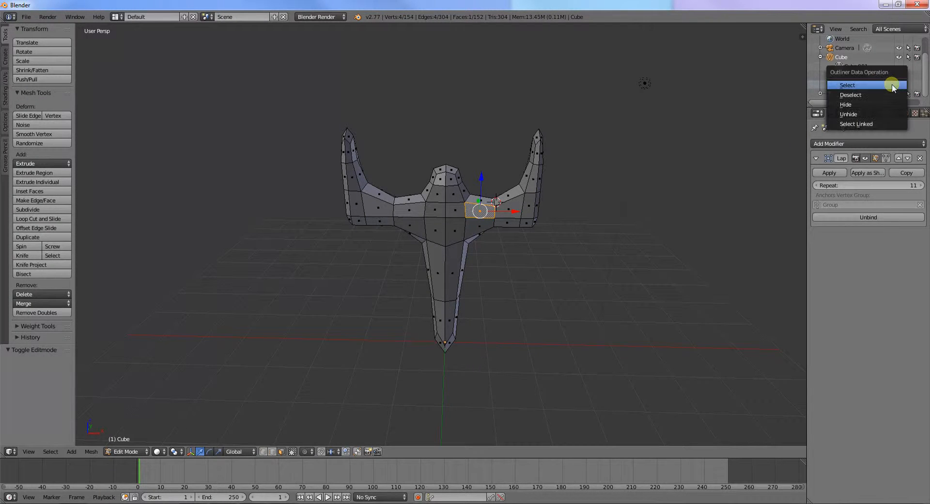
click(867, 105)
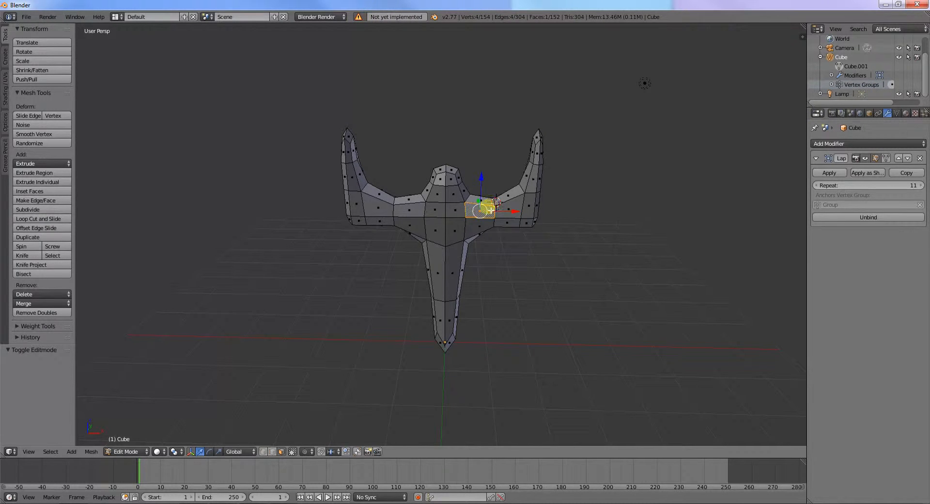
- Expand Vertex Groups in the Outliner and try to select Group from Object Mode
key(Tab)
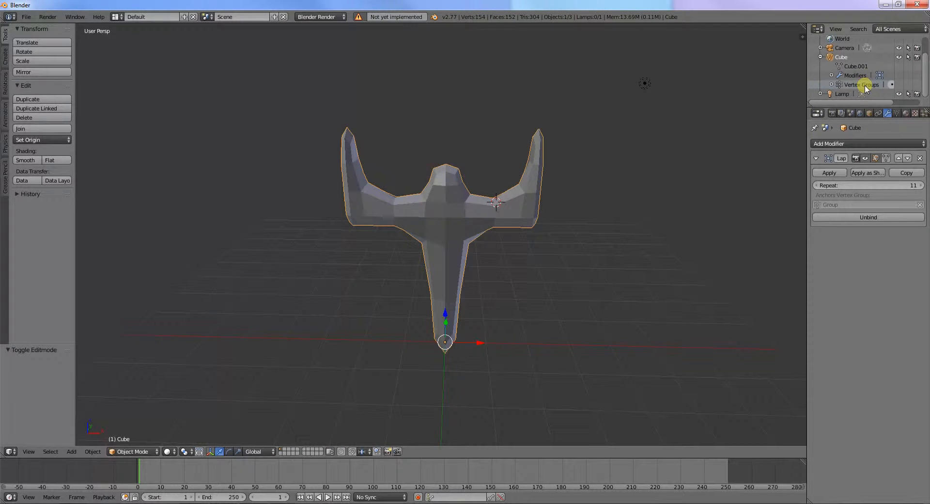
click(832, 84)
right_click(858, 95)
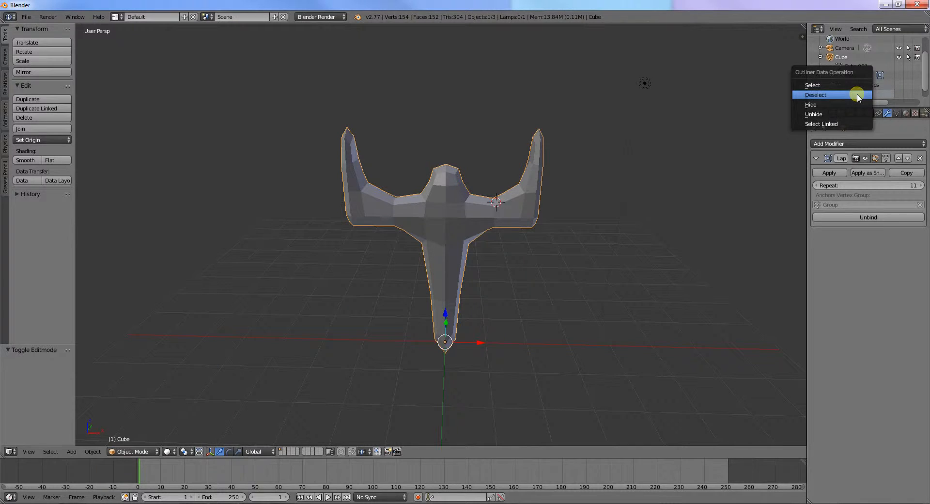
click(833, 86)
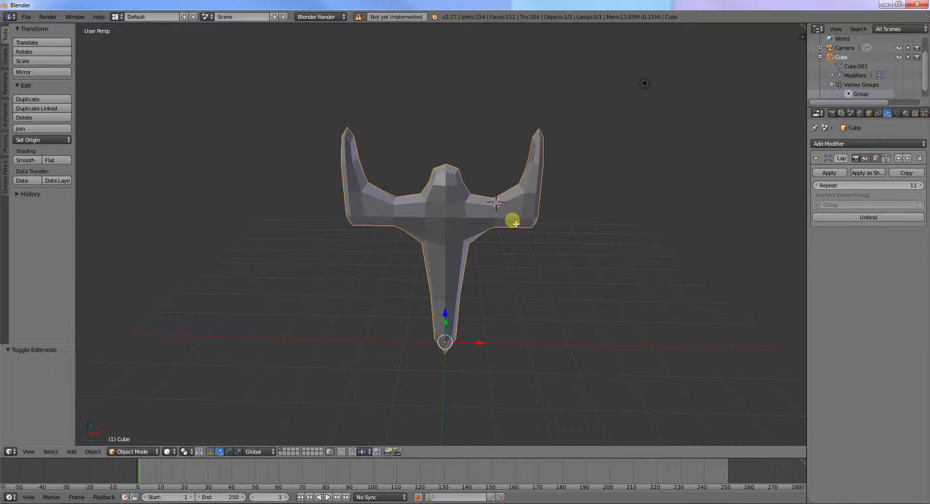
- Box-select the head, upper body and both arms in wireframe Edit Mode and move them 2.222 along the X axis
key(Tab)
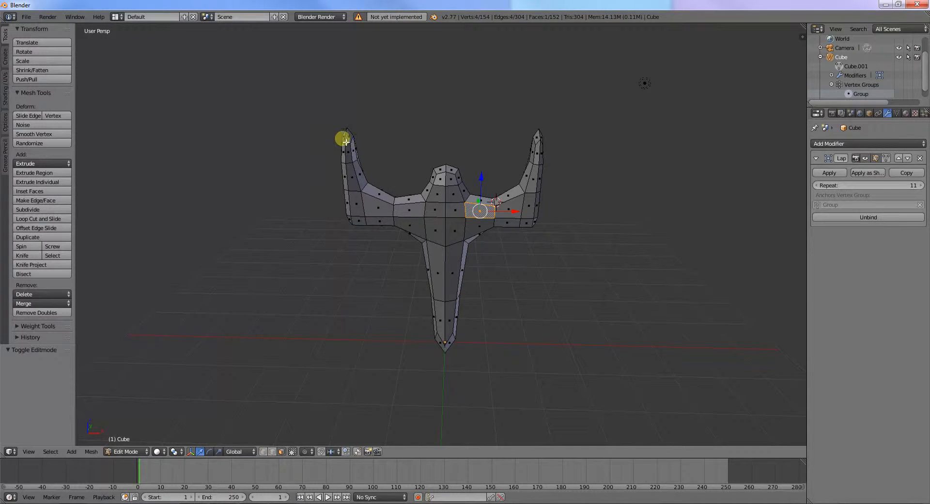
key(z)
key(b)
drag(312, 107, 571, 228)
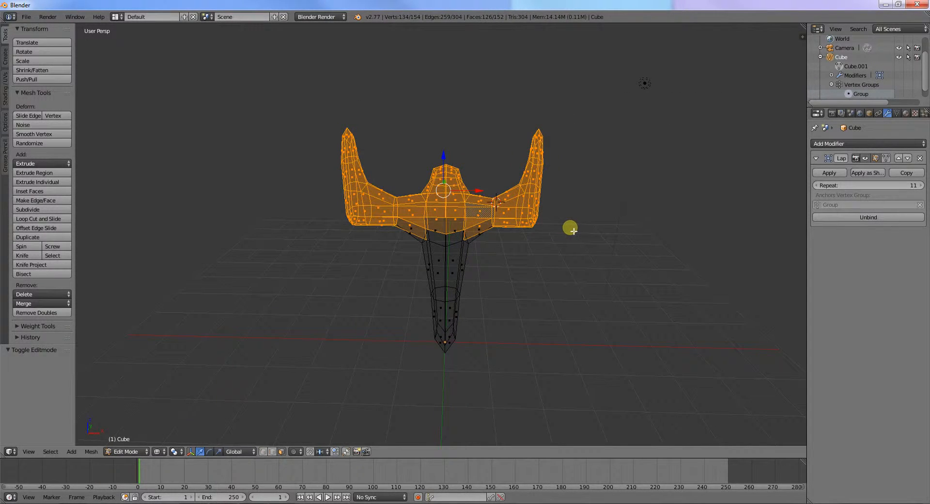
key(g)
key(x)
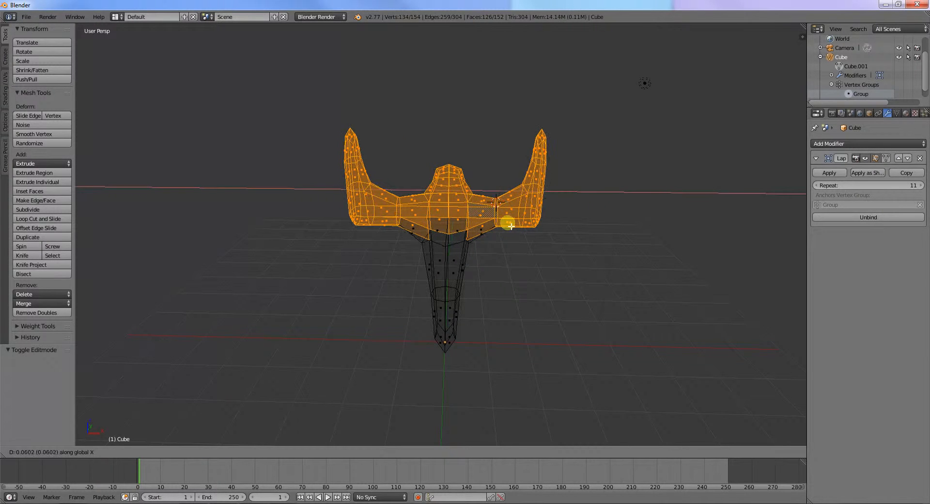
click(615, 232)
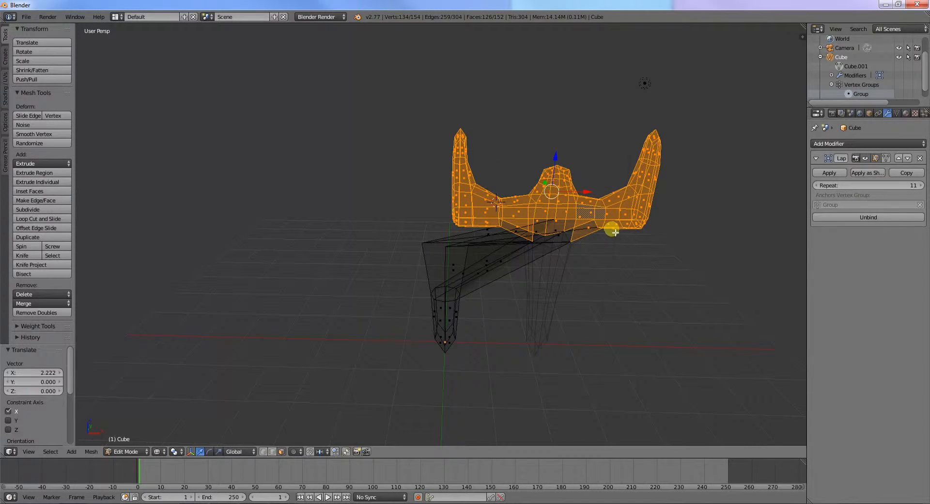
- Switch to solid shading, then unbind the Laplacian Deform modifier and bind it again on the displaced mesh
middle_drag(615, 271, 608, 255)
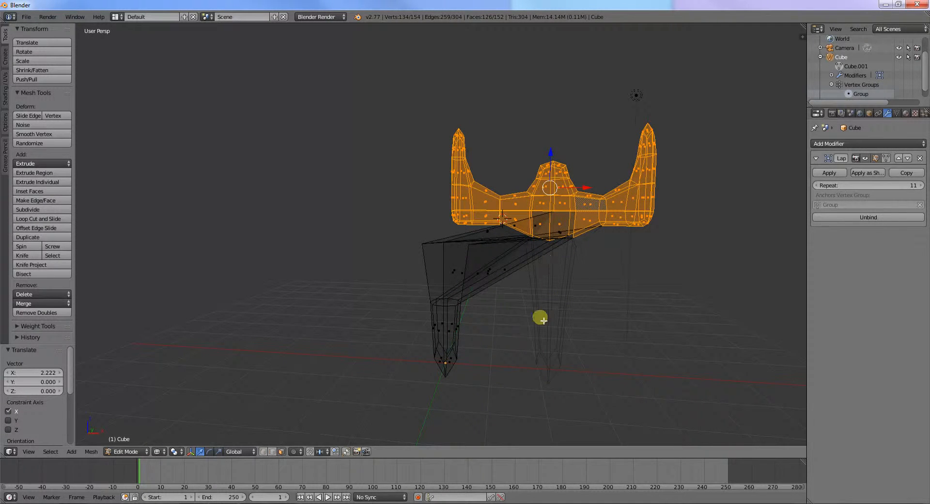
key(Tab)
key(Tab)
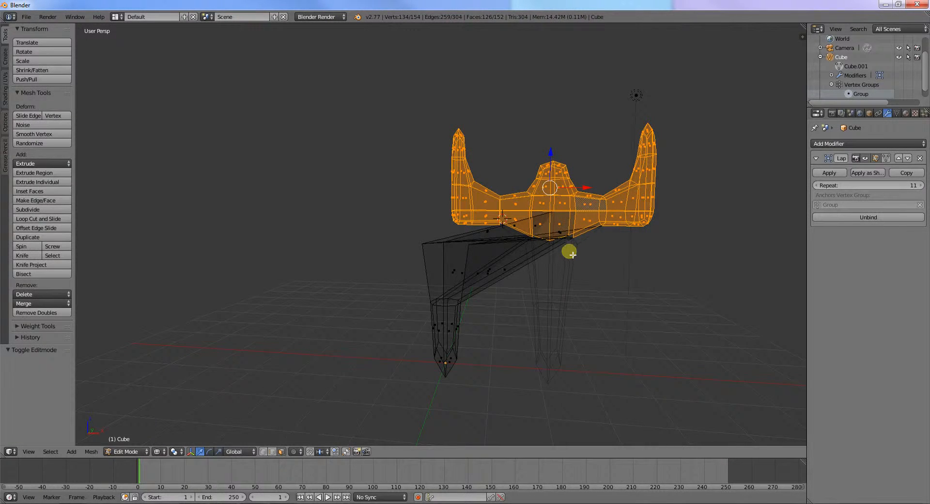
key(z)
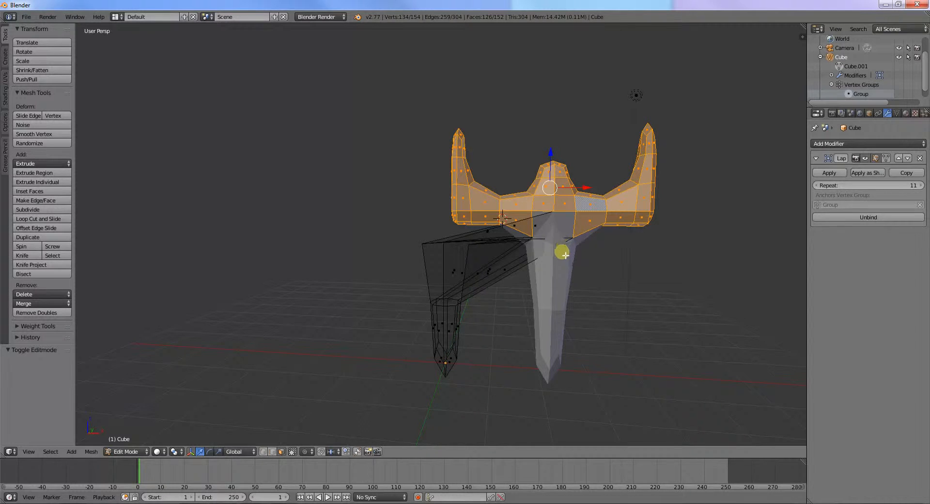
click(909, 216)
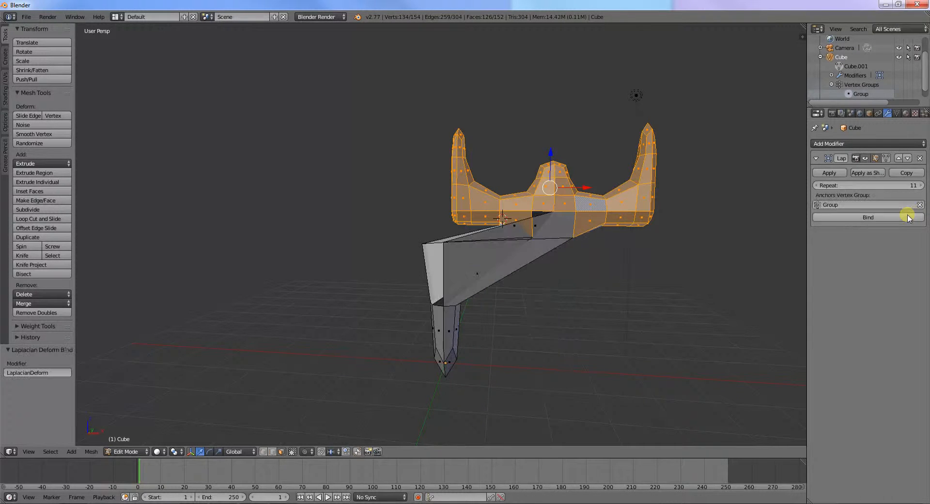
click(907, 217)
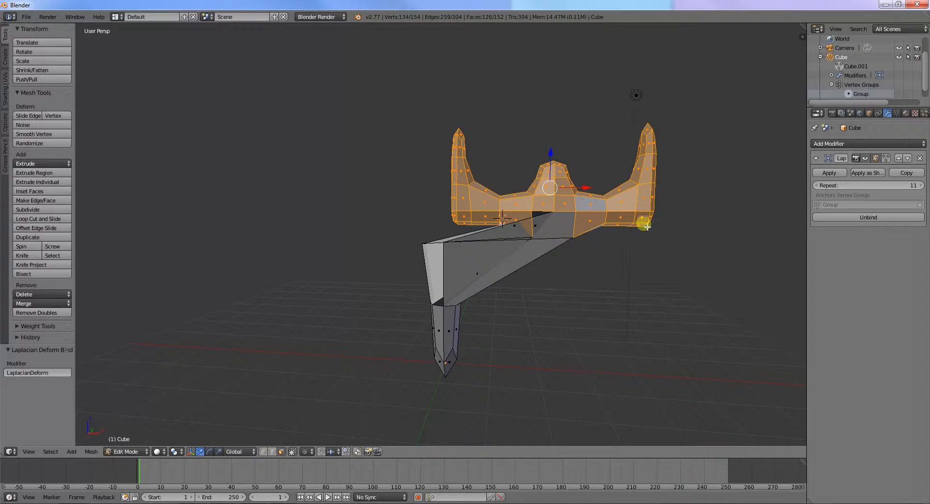
- Undo the X-axis move and the box selection of the upper body
key(ctrl+z)
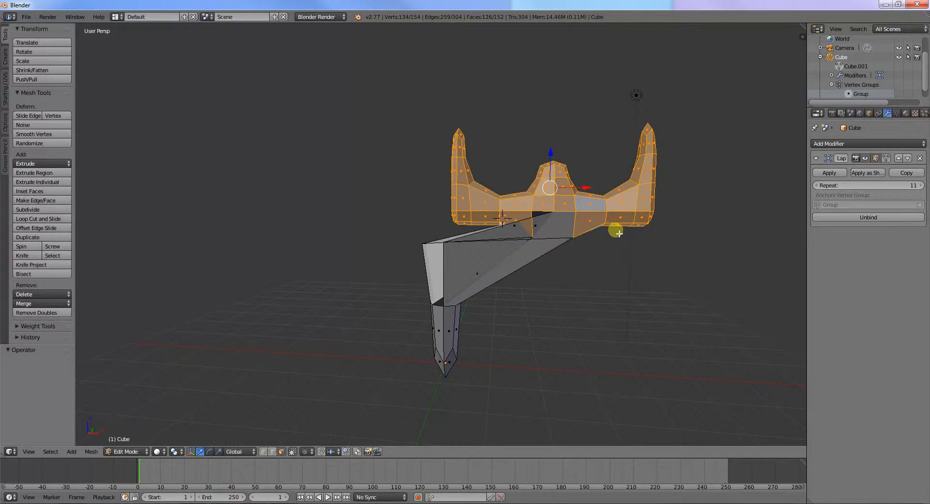
key(ctrl+z)
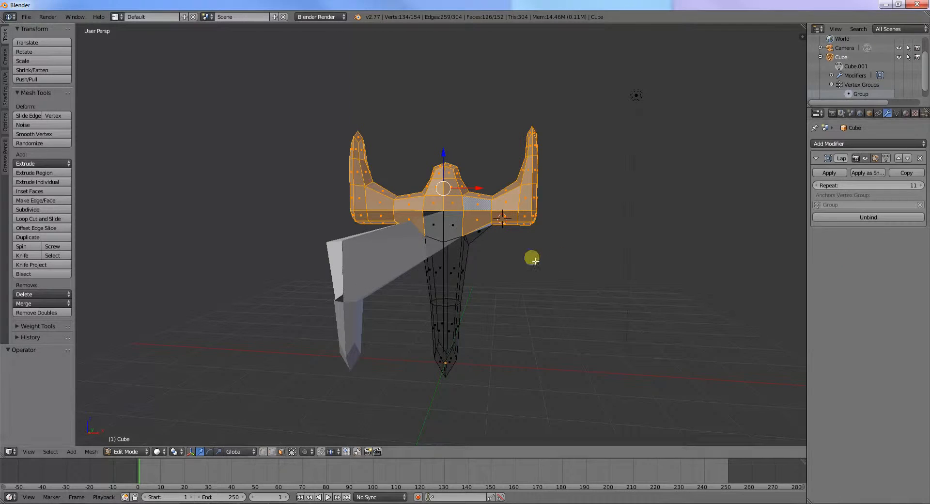
key(ctrl+z)
middle_drag(493, 264, 499, 282)
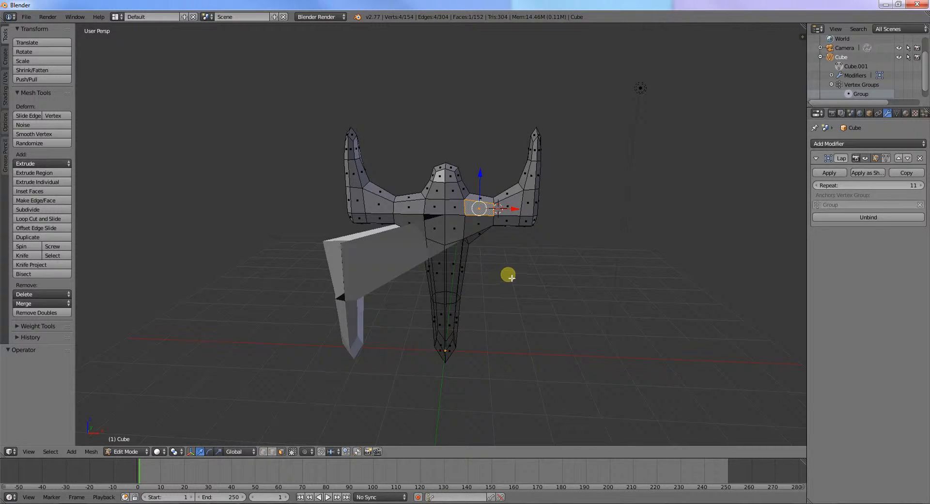
- Unbind the Laplacian Deform modifier from the restored mesh and finish in Edit Mode
click(872, 217)
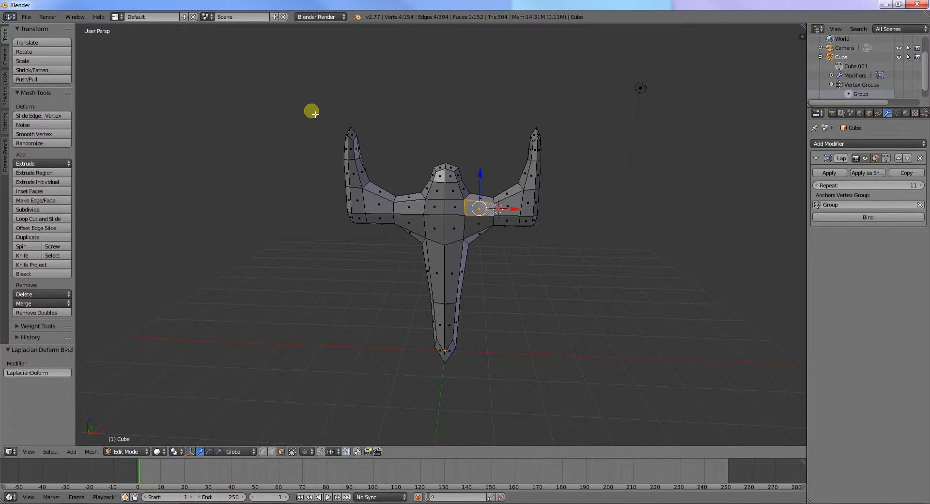
key(Tab)
key(Tab)
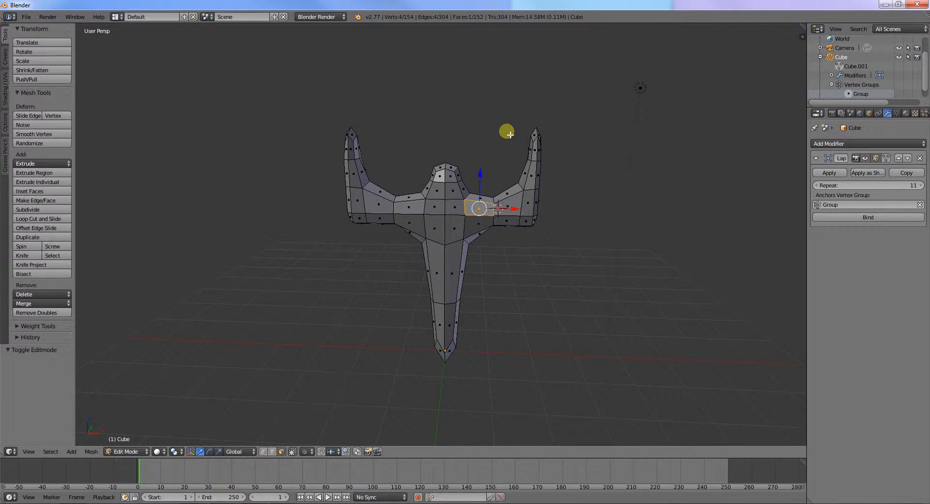
- Lasso-select the head, upper body and both arms, switching to wireframe shading to include the faces on the far side
ctrl+click(520, 224)
ctrl+click(432, 210)
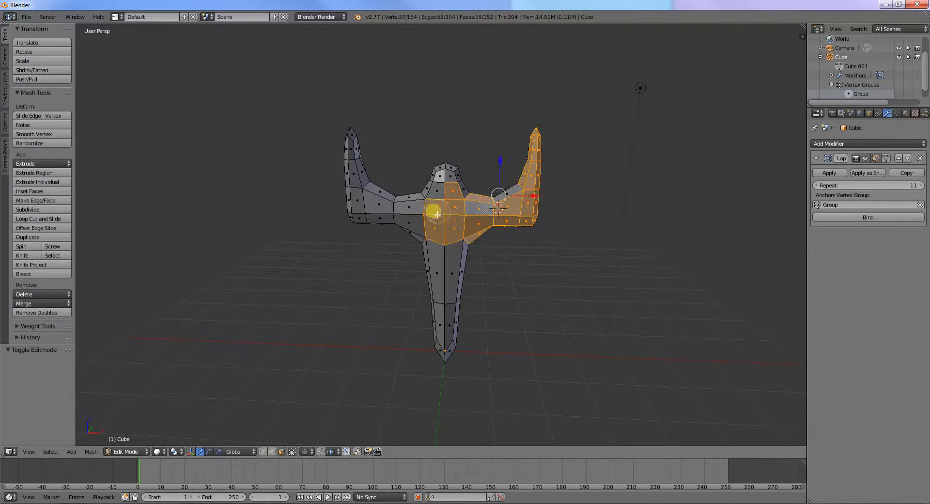
ctrl+click(353, 193)
ctrl+click(338, 203)
ctrl+click(356, 203)
mouse_move(356, 203)
mouse_down()
mouse_move(368, 166)
mouse_move(422, 189)
mouse_up()
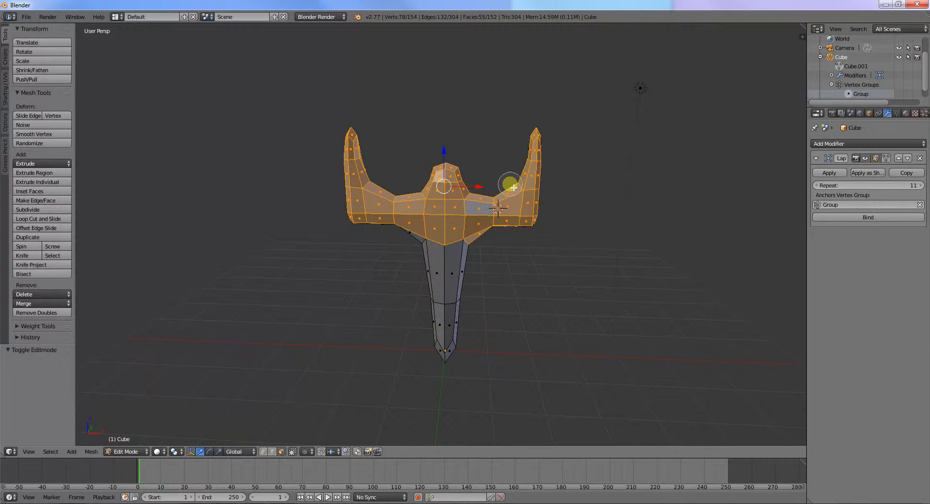
key(Escape)
key(z)
mouse_move(514, 187)
mouse_down()
mouse_move(530, 141)
mouse_move(526, 197)
mouse_move(499, 216)
mouse_move(411, 213)
mouse_move(344, 193)
mouse_move(382, 228)
mouse_move(466, 235)
mouse_move(477, 199)
mouse_move(453, 200)
mouse_move(427, 177)
mouse_move(355, 221)
mouse_move(523, 183)
mouse_move(537, 212)
mouse_move(531, 224)
mouse_move(527, 216)
mouse_up()
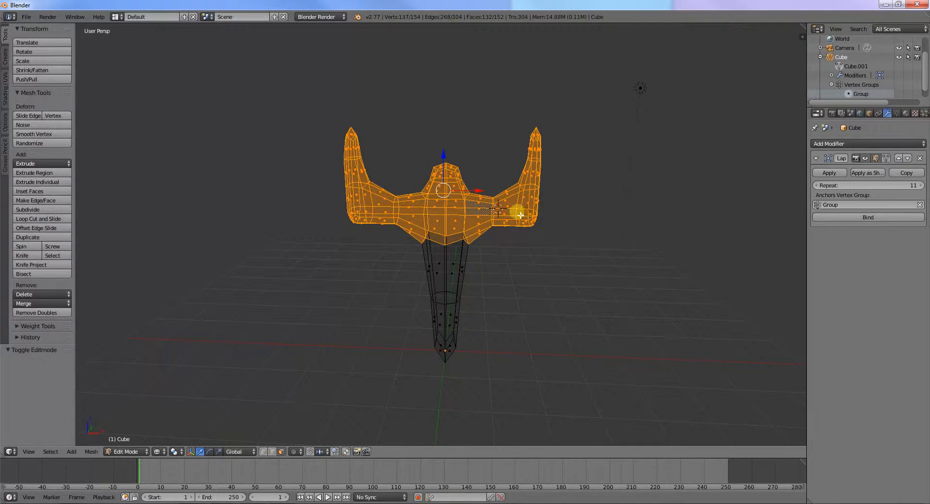
- Bind the Laplacian Deform modifier and move the selected upper body by -2.554 in X, -0.055 in Y and 0.419 in Z
key(g)
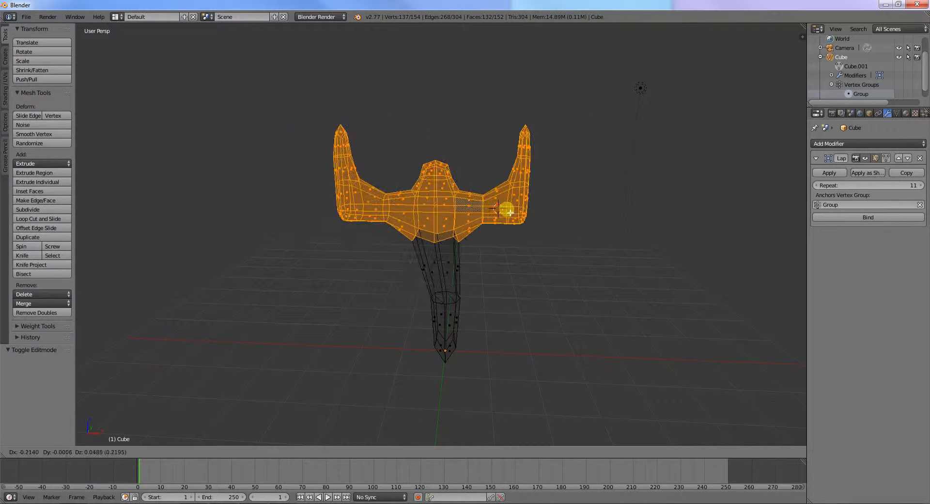
right_click(507, 209)
click(874, 217)
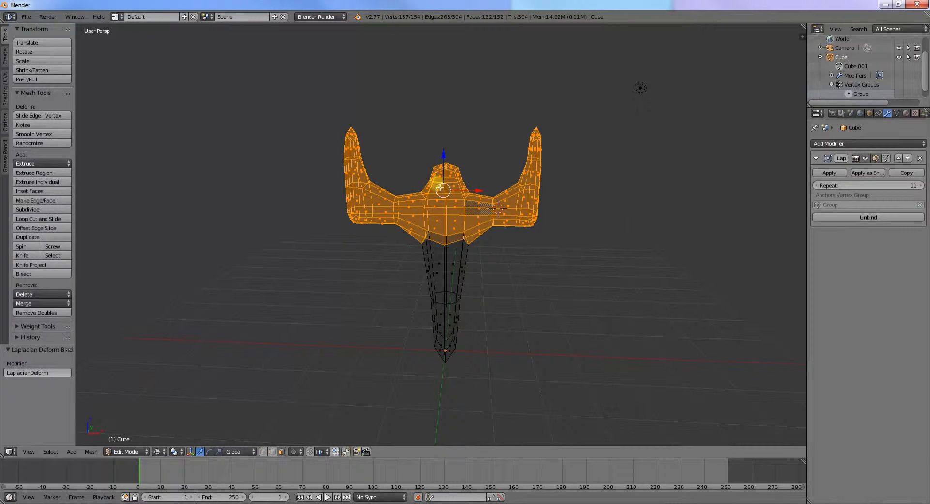
key(g)
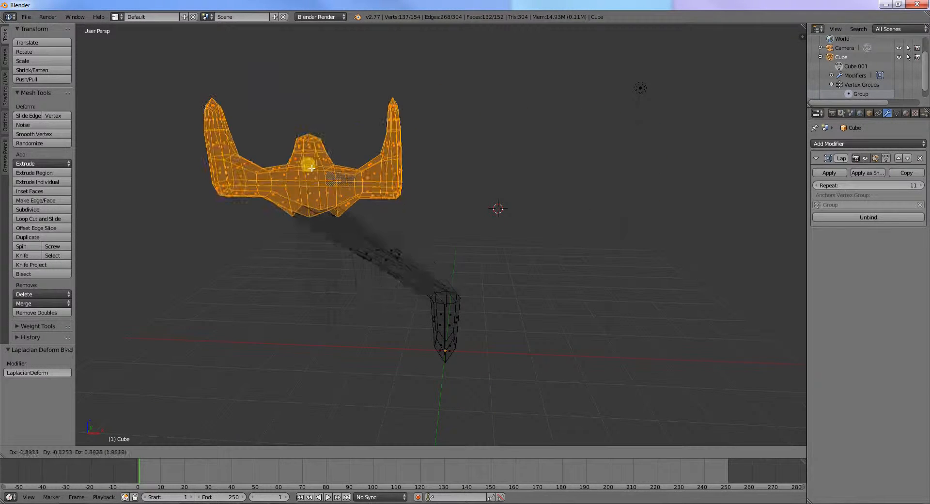
click(324, 171)
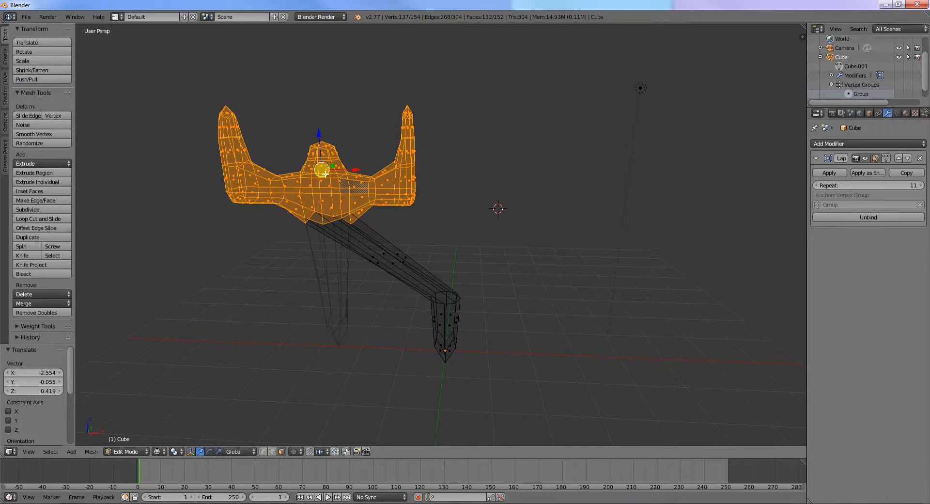
- Switch to solid shading and move the selected upper body by 4.354 in X, 0.259 in Y and -0.156 in Z
key(g)
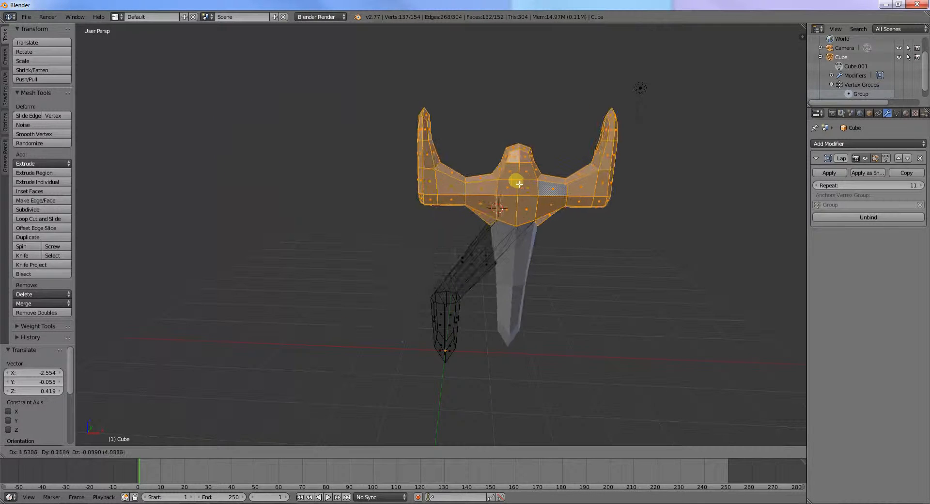
click(534, 189)
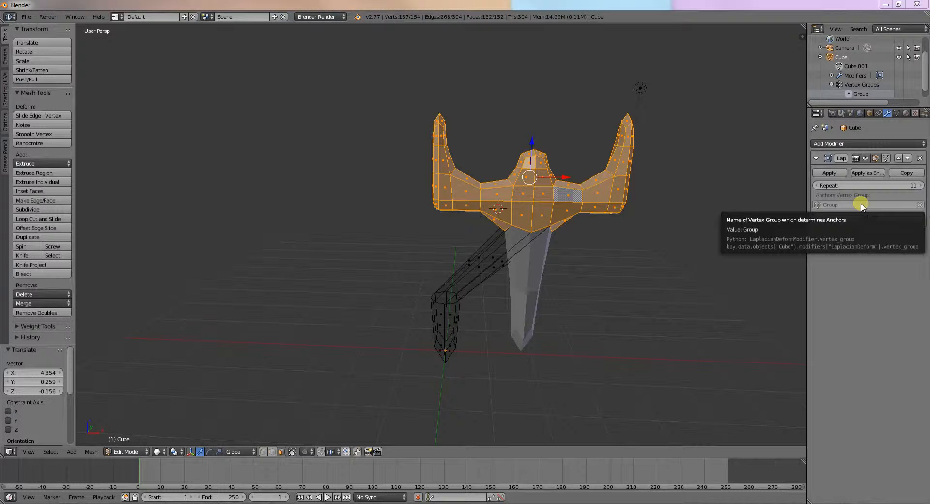
click(865, 217)
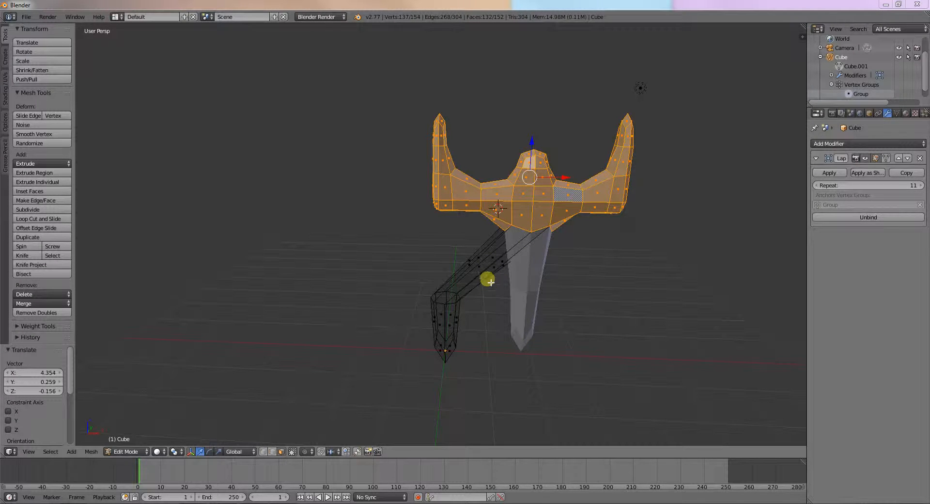
- Select a face on the slanted section below the torso and compare the mesh in Object Mode and Edit Mode
right_click(478, 266)
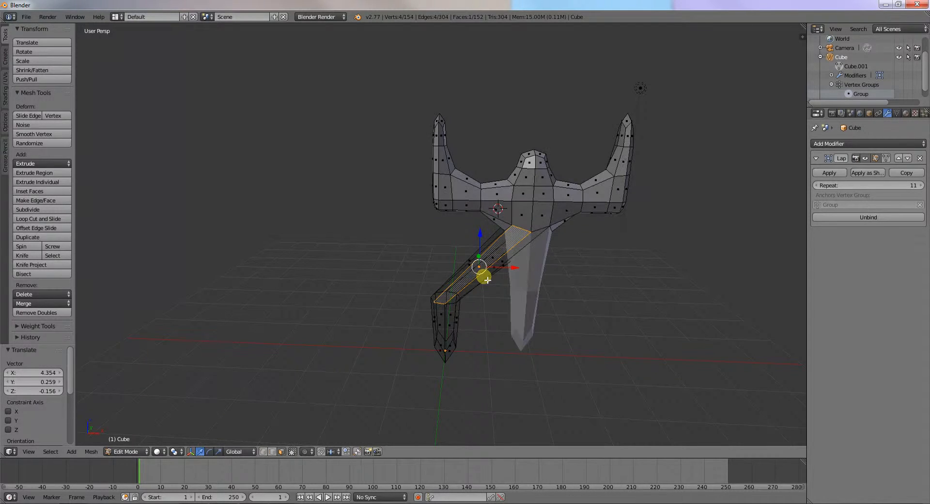
key(Tab)
key(Tab)
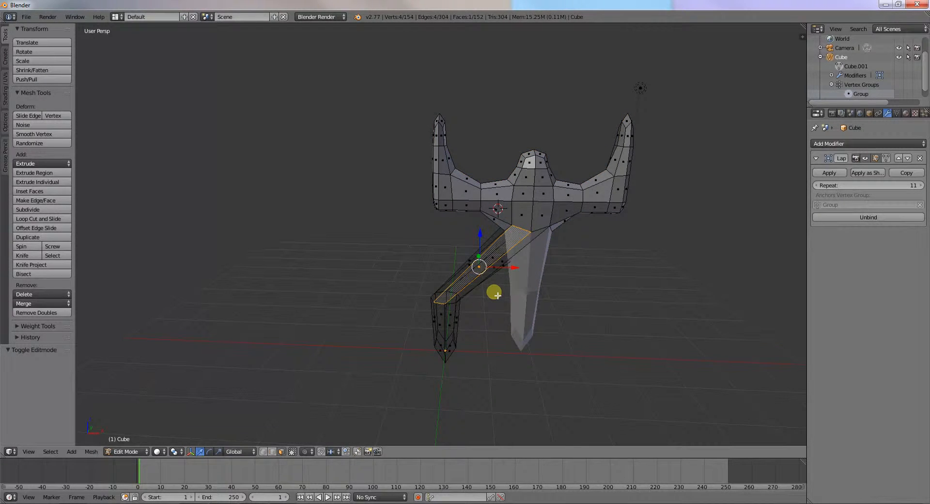
key(Tab)
key(Tab)
scroll(519, 286, up, 1)
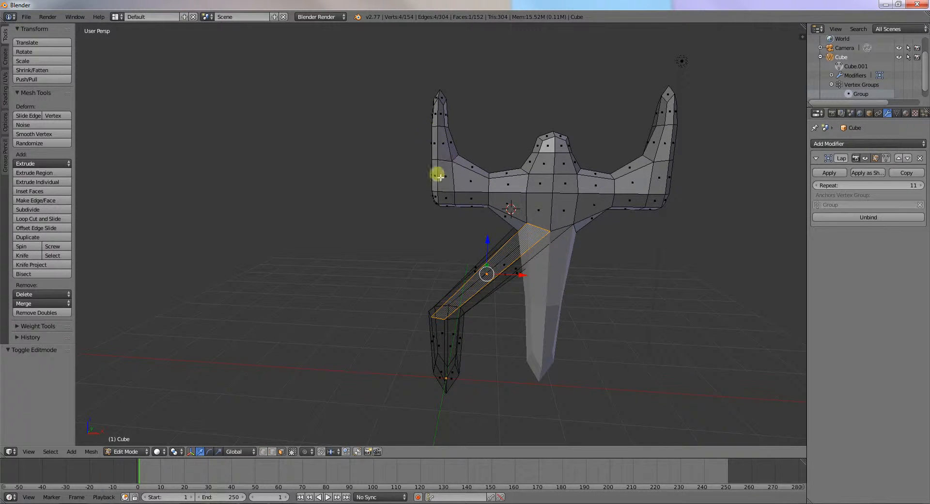
- Select a face on the chest, toggle the selection of the whole mesh and finish with everything deselected
right_click(572, 196)
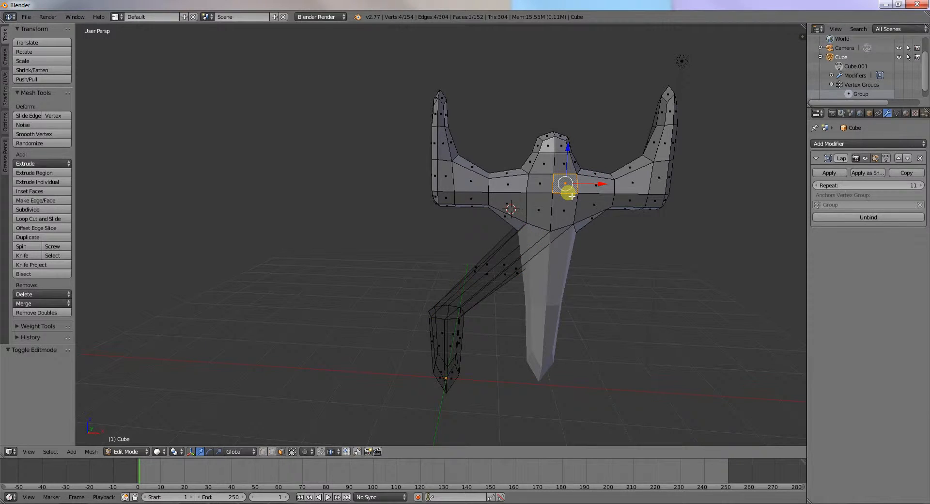
key(a)
key(a)
key(a)
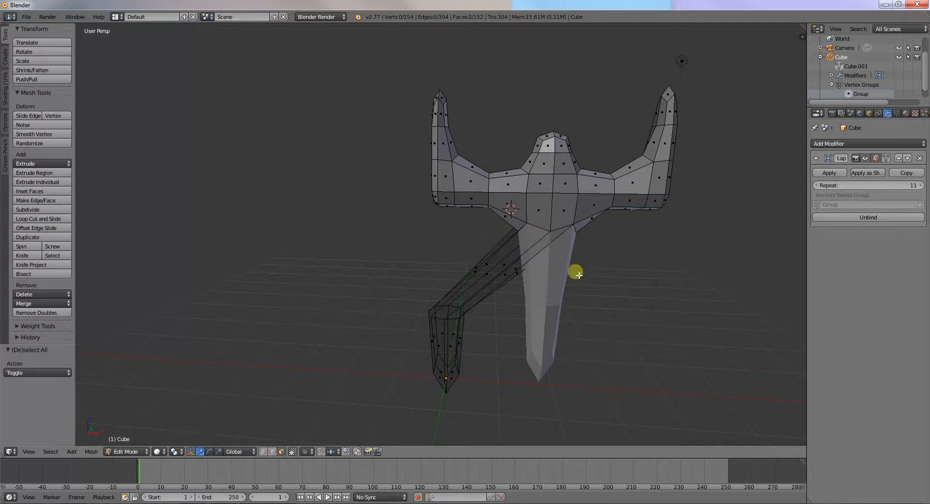
- Apply the Laplacian Deform modifier in Object Mode and return to Edit Mode to check the resulting geometry
click(816, 172)
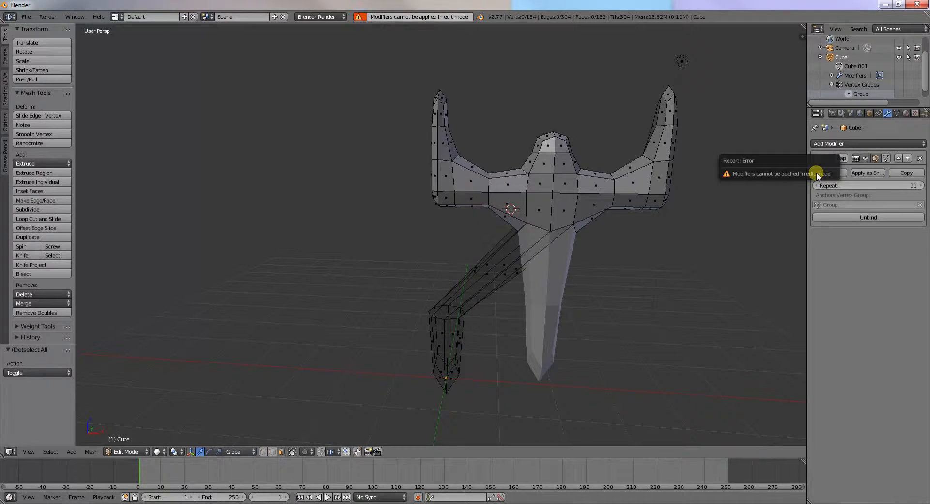
key(Tab)
click(830, 173)
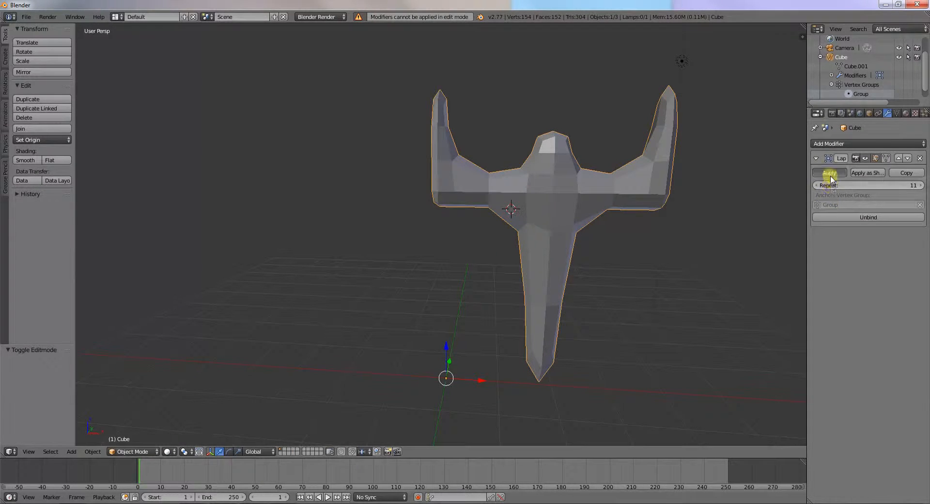
key(Tab)
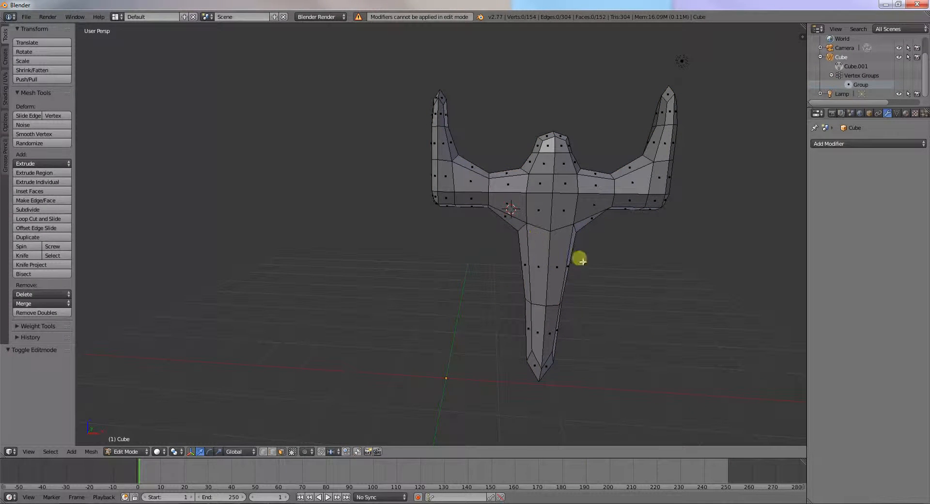
- Undo the application of the Laplacian Deform modifier in Object Mode and return to Edit Mode
key(Tab)
key(ctrl+z)
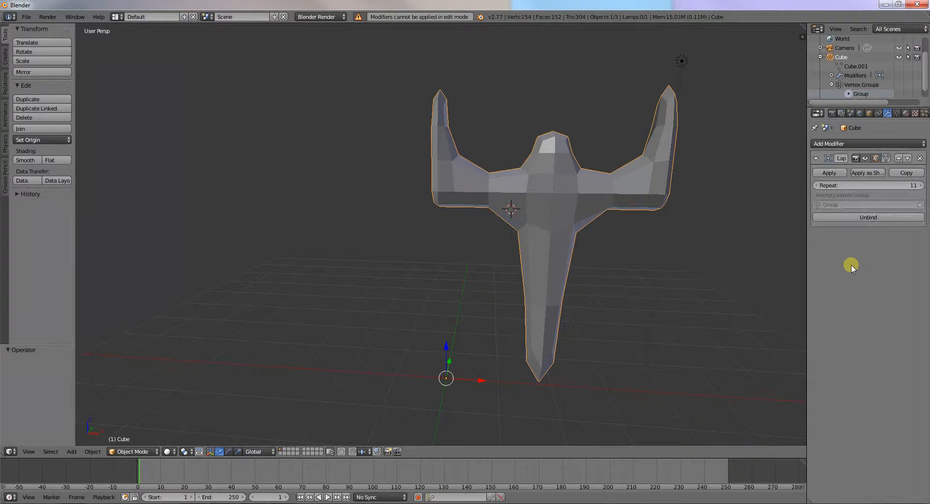
key(Tab)
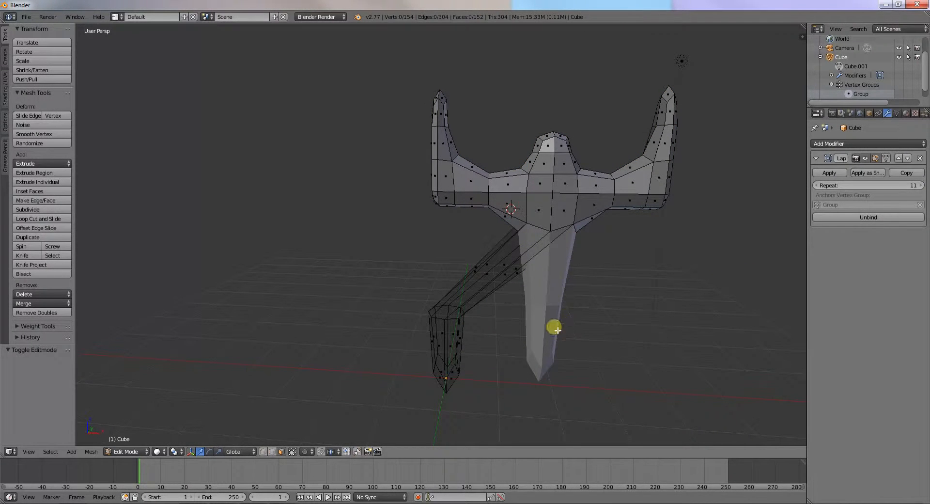
- Inspect the deformed mesh from several sides and remove its Laplacian Deform modifier
middle_drag(594, 301, 401, 262)
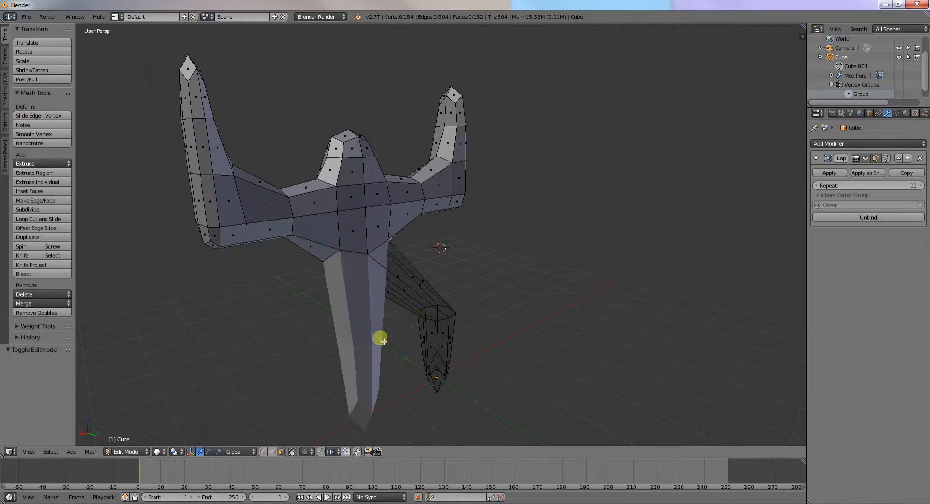
middle_drag(357, 356, 490, 367)
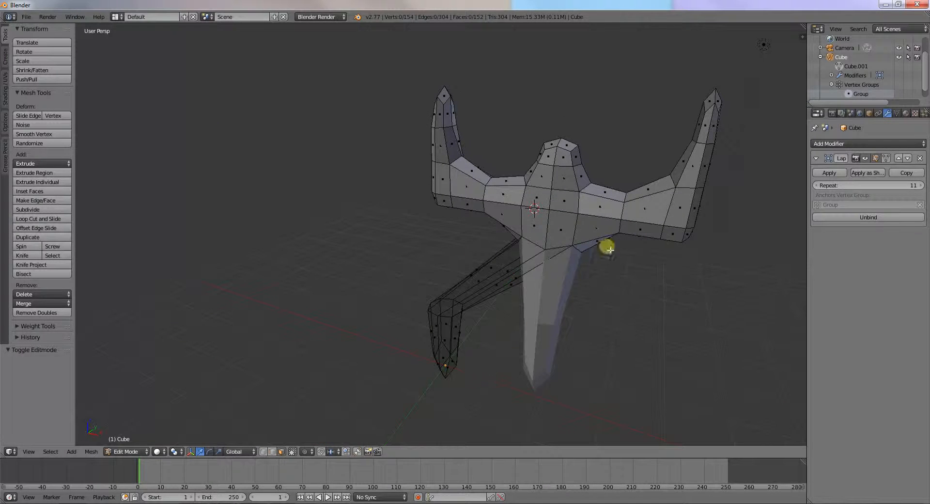
middle_drag(539, 336, 582, 324)
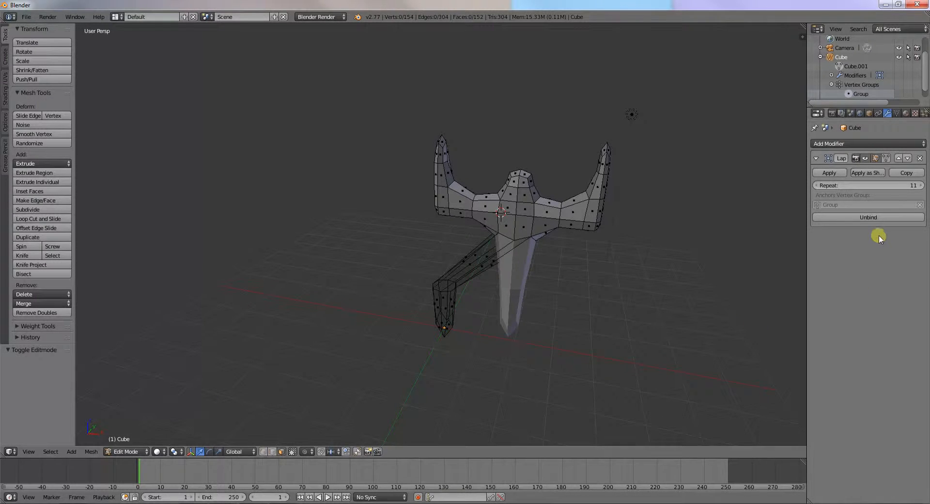
click(920, 158)
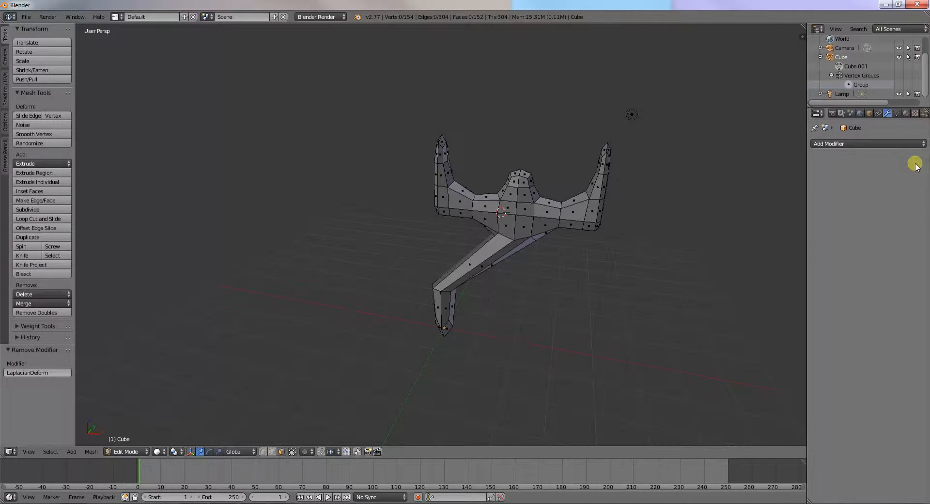
middle_drag(581, 264, 546, 259)
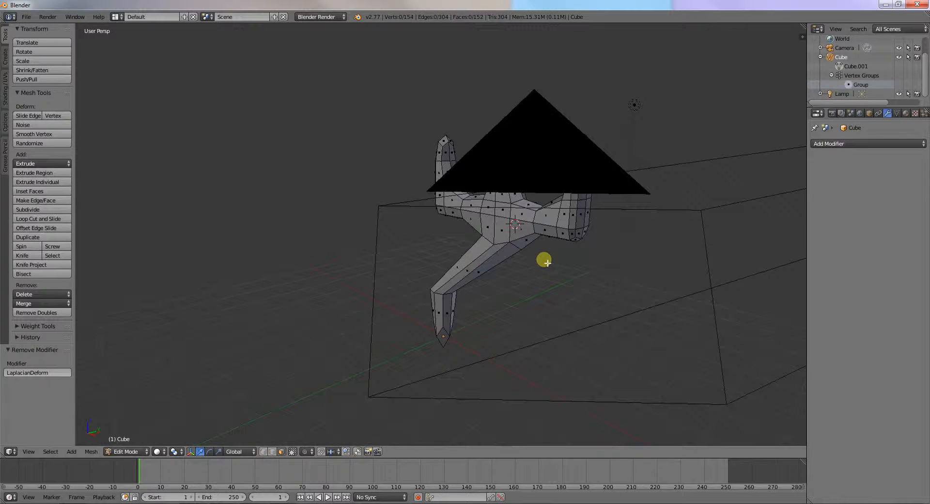
- Add a Lattice modifier to the mesh
click(871, 143)
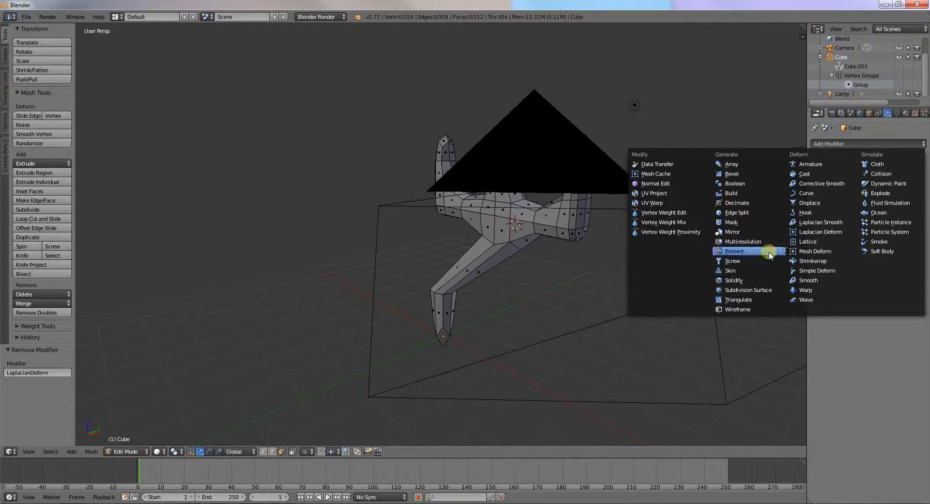
click(804, 241)
middle_drag(615, 272, 663, 282)
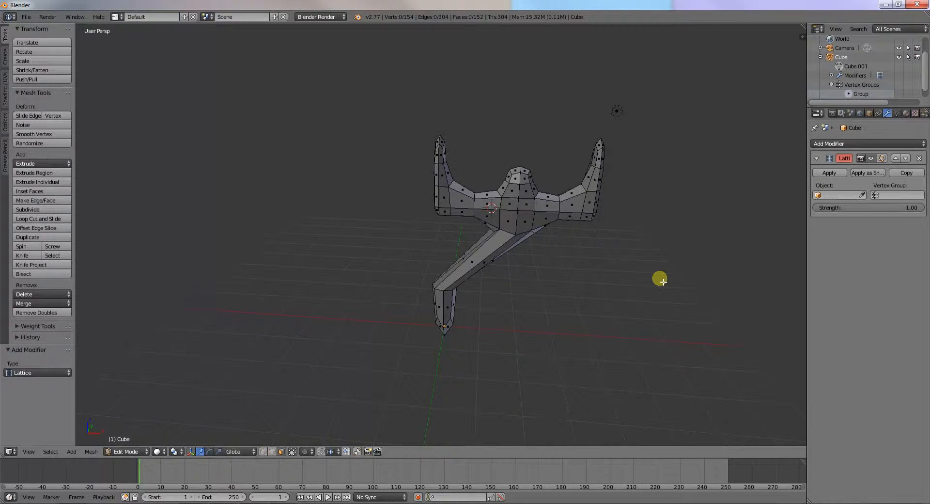